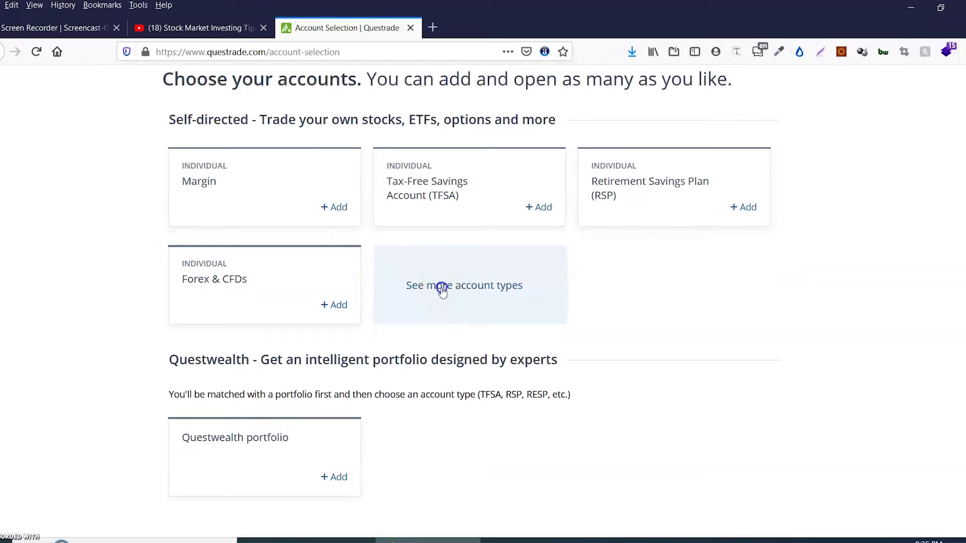
Step: Expand the Retirement, Margin and Education account type categories
scroll(670, 345, "down", 3)
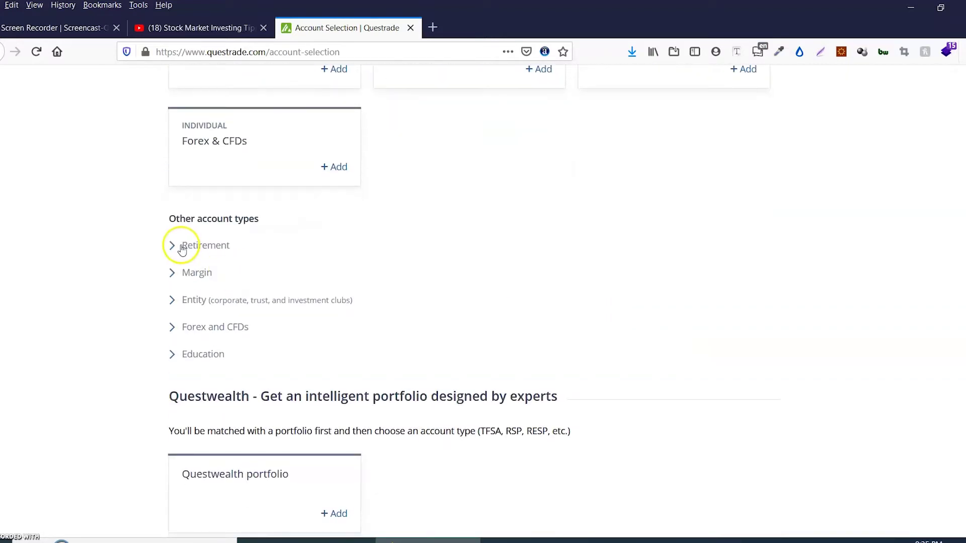
left_click(174, 245)
scroll(302, 352, "down", 2)
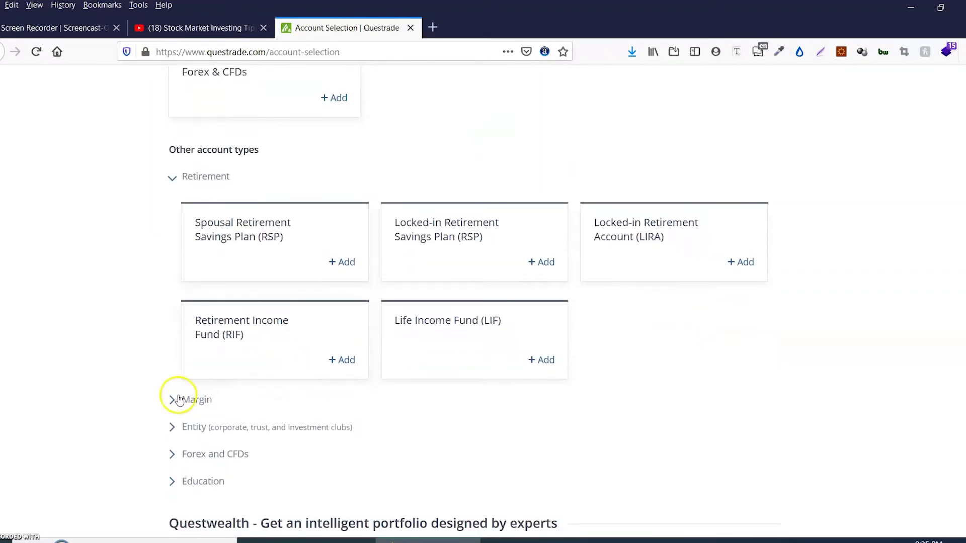
left_click(172, 399)
scroll(251, 402, "down", 3)
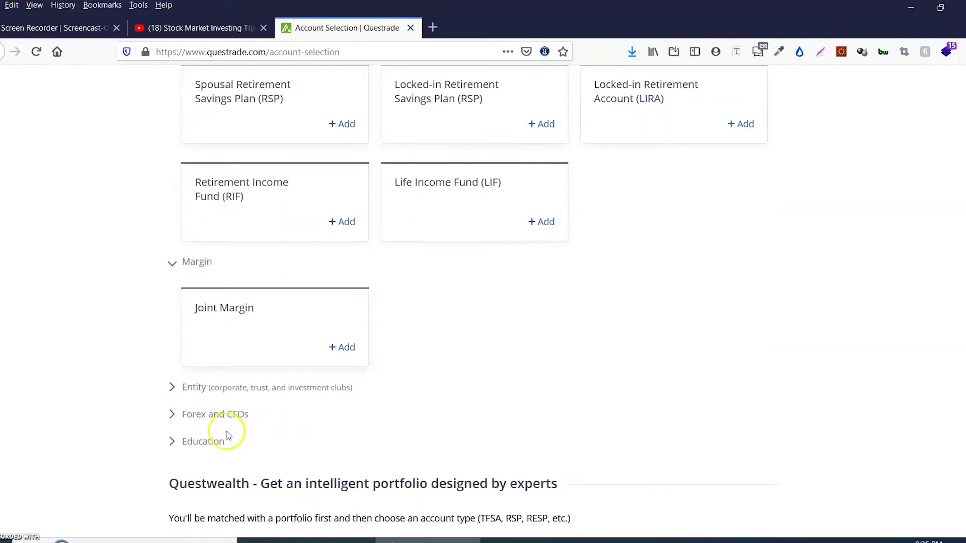
left_click(174, 441)
scroll(322, 468, "down", 3)
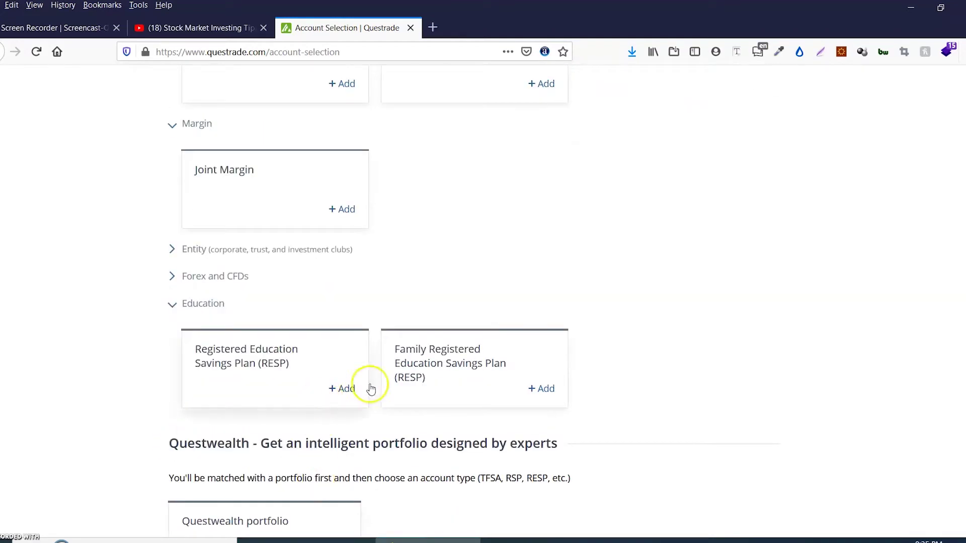
scroll(568, 292, "up", 10)
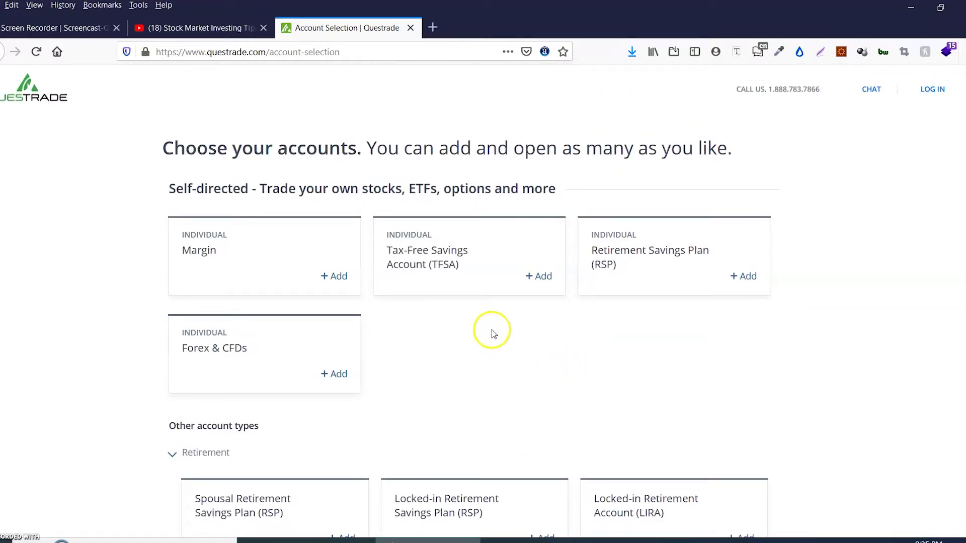
Step: Add the individual TFSA, accept the offer terms and open the account
left_click(478, 265)
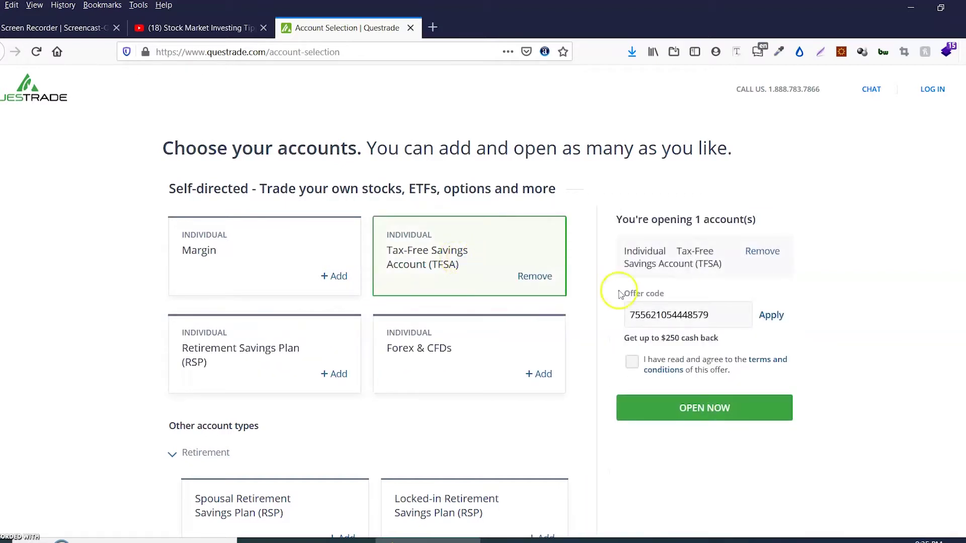
left_click_drag(720, 316, 620, 314)
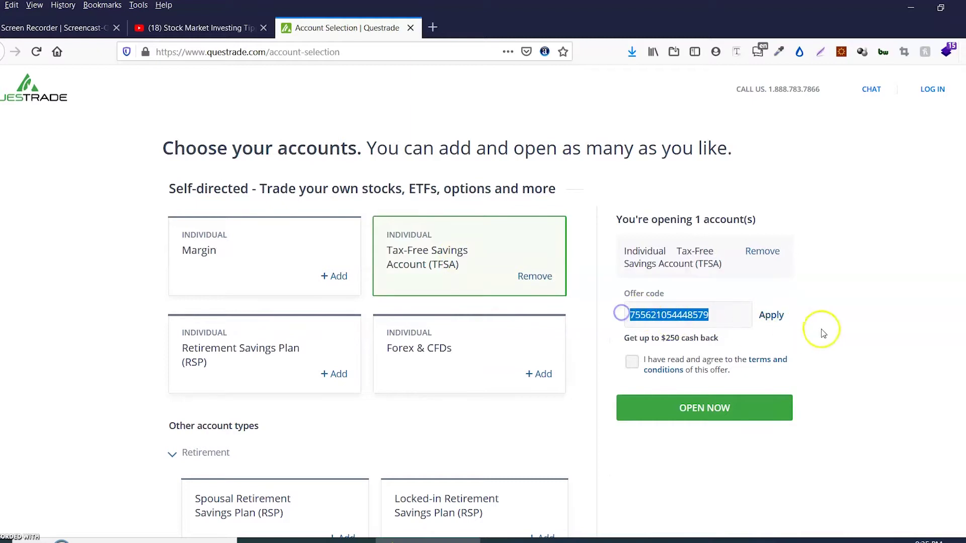
left_click(841, 328)
left_click(632, 362)
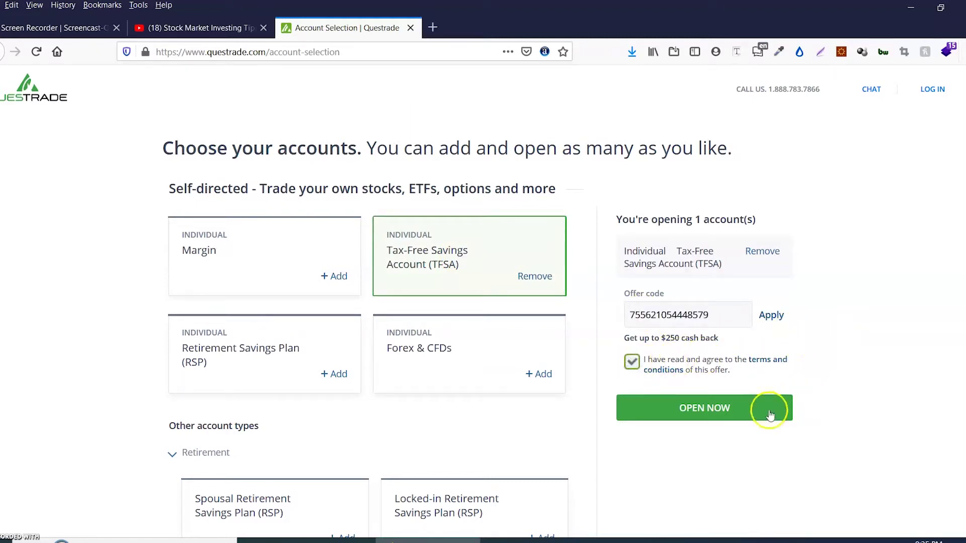
left_click(713, 412)
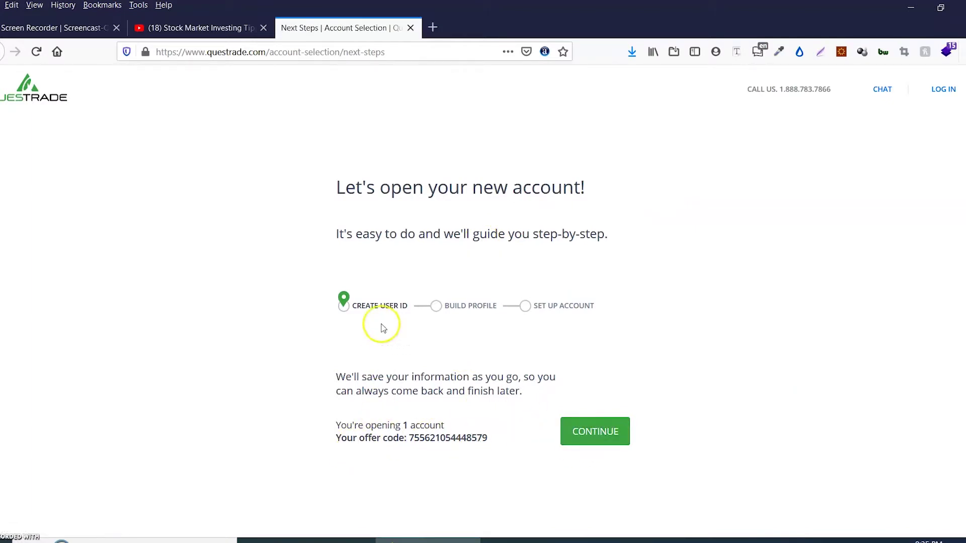
Step: Start the account opening and submit first and last name, e-mail address and phone number
left_click(607, 436)
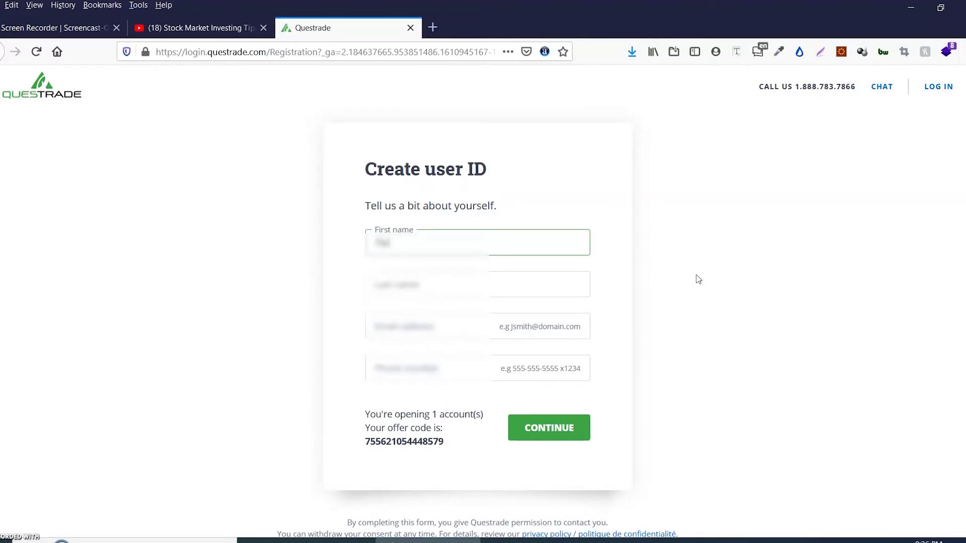
key("Tab")
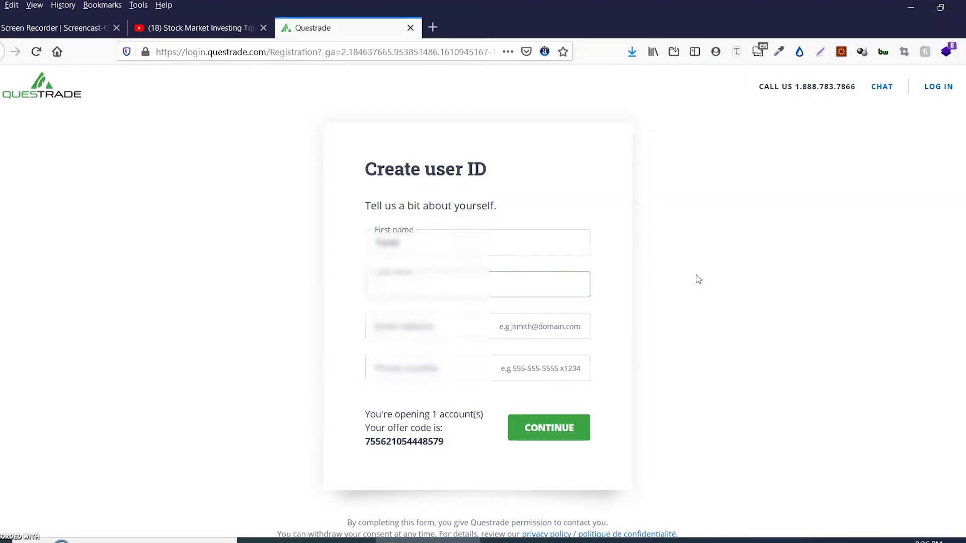
key("Tab")
type("g")
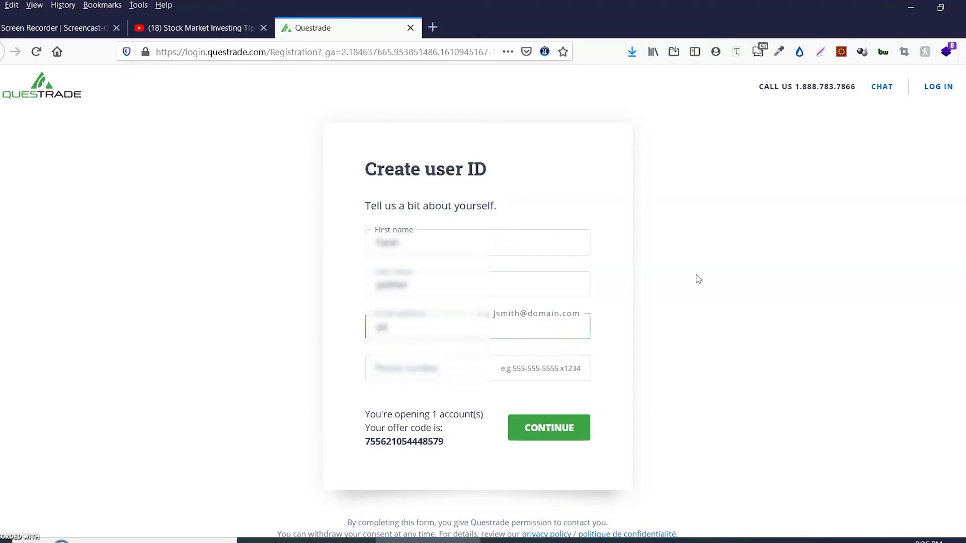
key("Tab")
type("647")
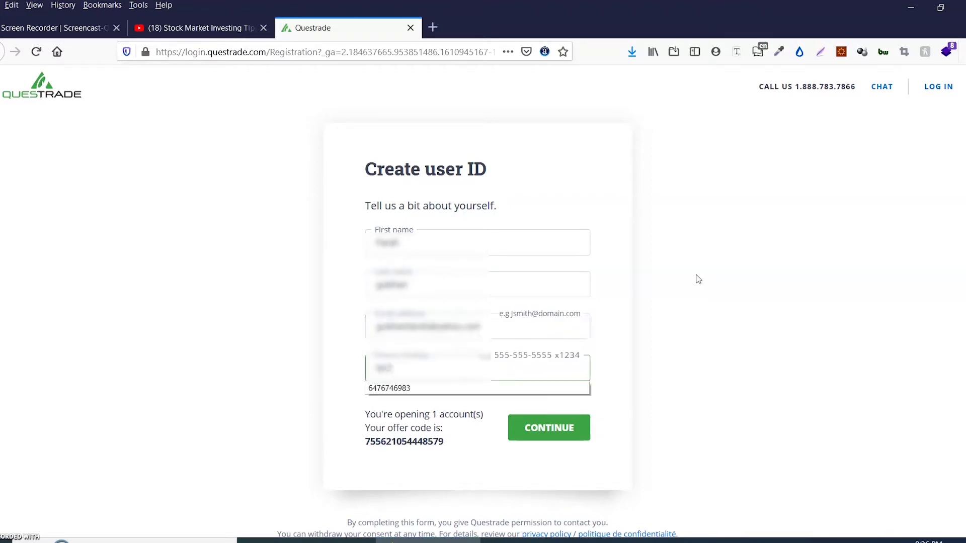
type("46983")
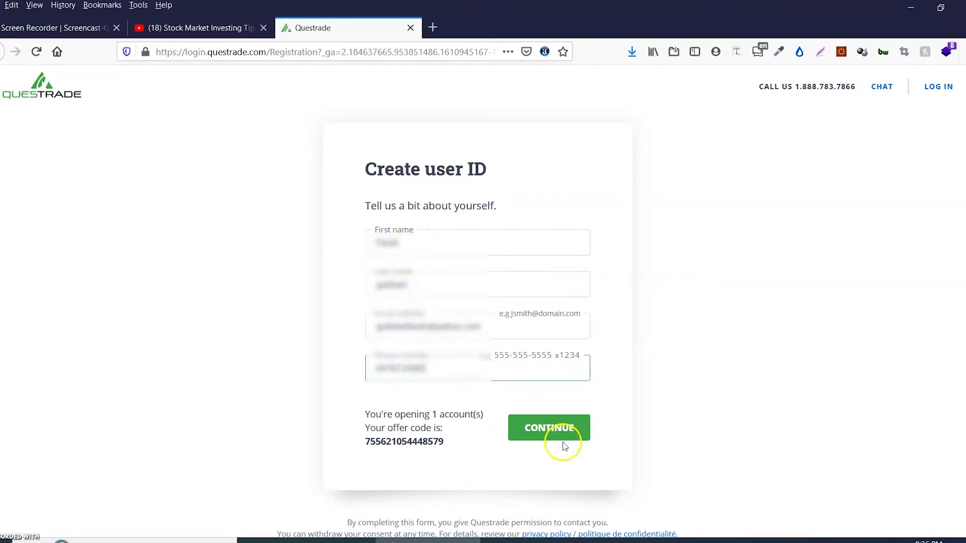
left_click(556, 432)
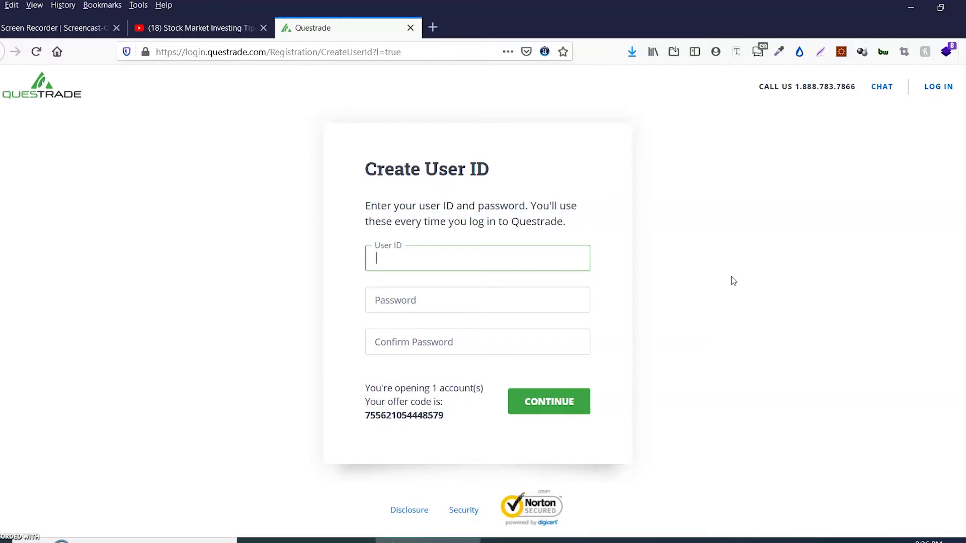
Step: Enter a user ID and re-enter the password to meet the password rules
key("Tab")
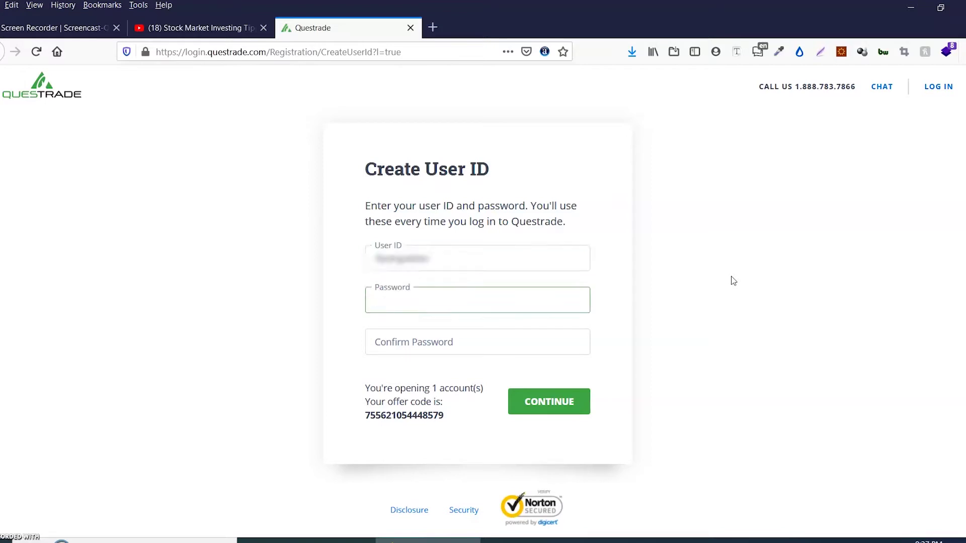
left_click(681, 309)
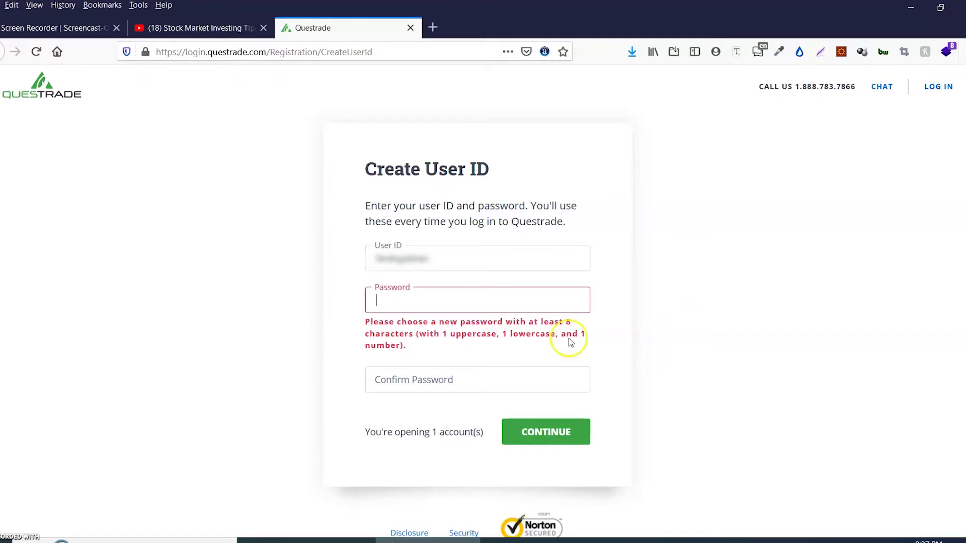
left_click(416, 305)
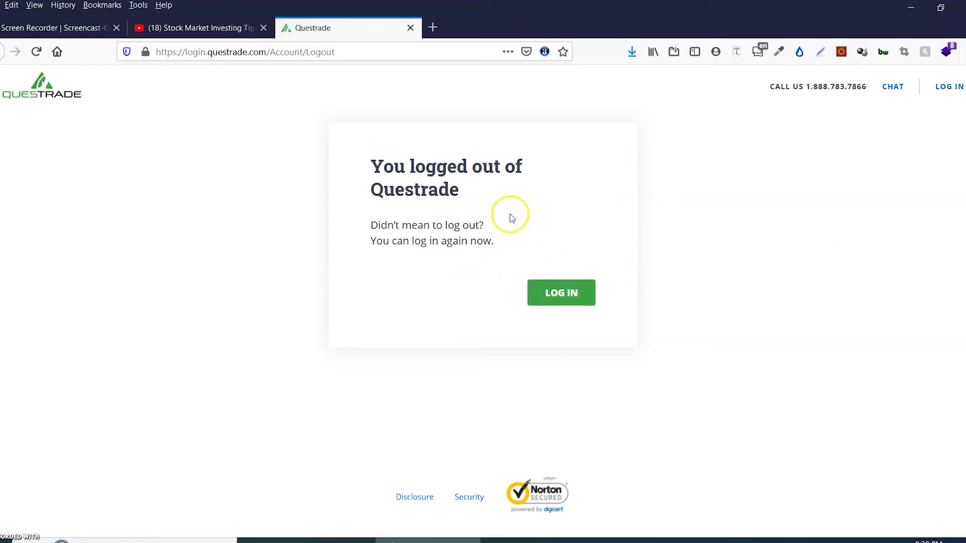
Step: Log back in with the new user ID and password
left_click(564, 295)
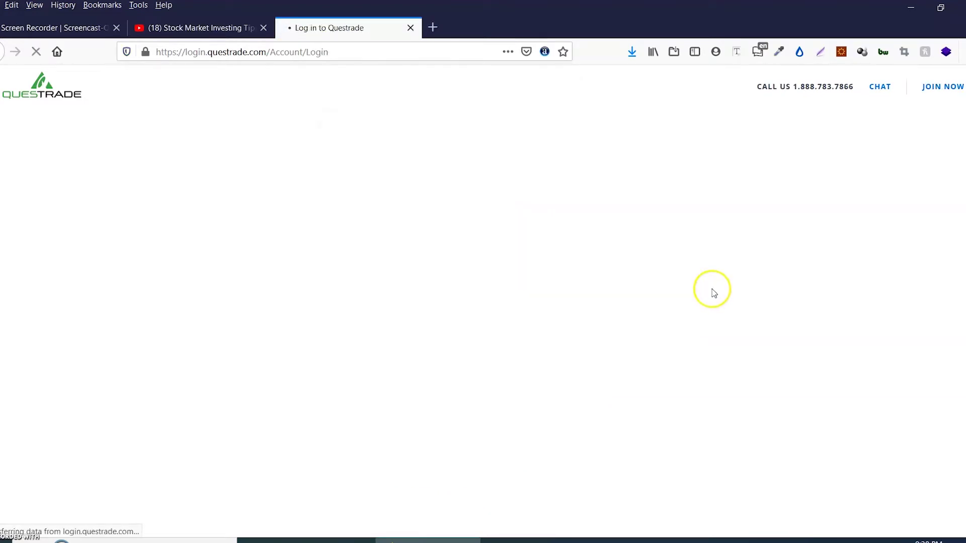
left_click(454, 263)
left_click(418, 221)
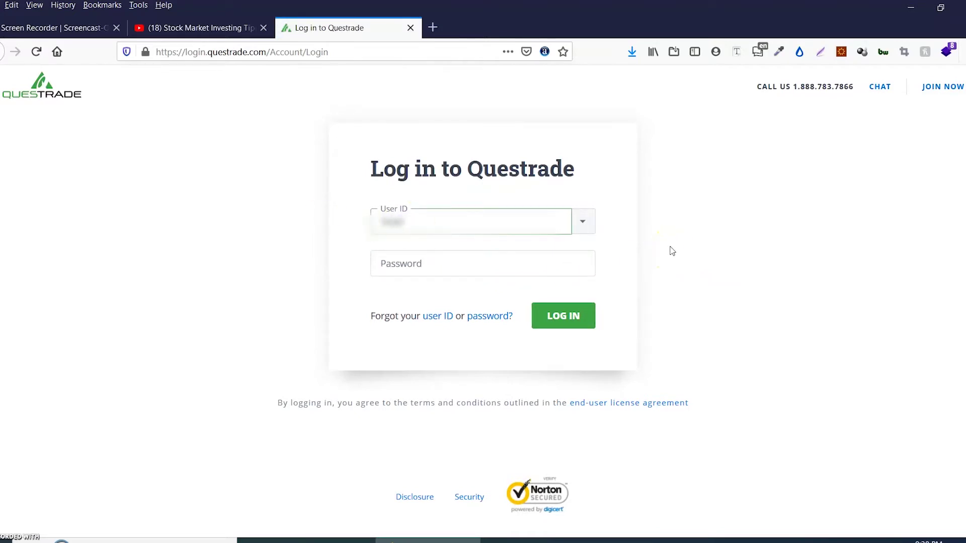
key("Tab")
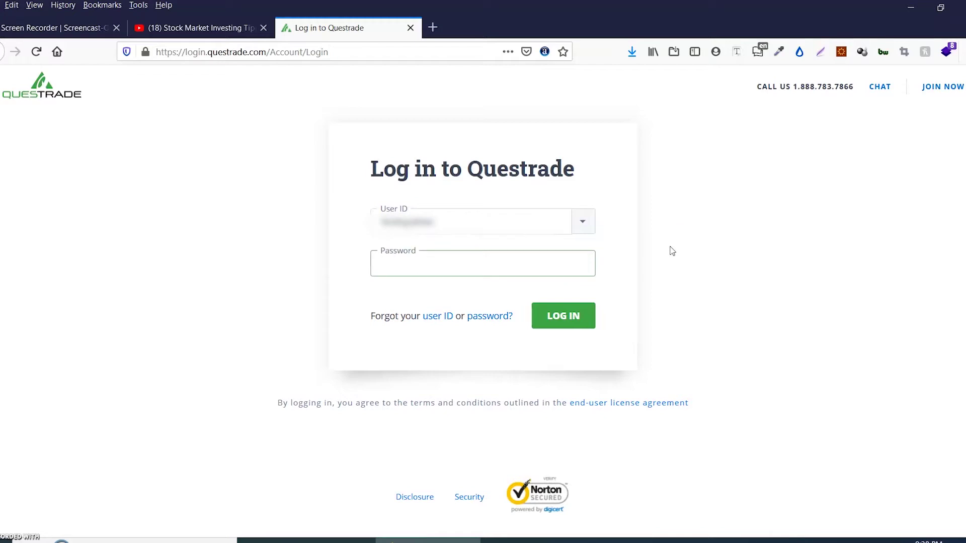
key("Return")
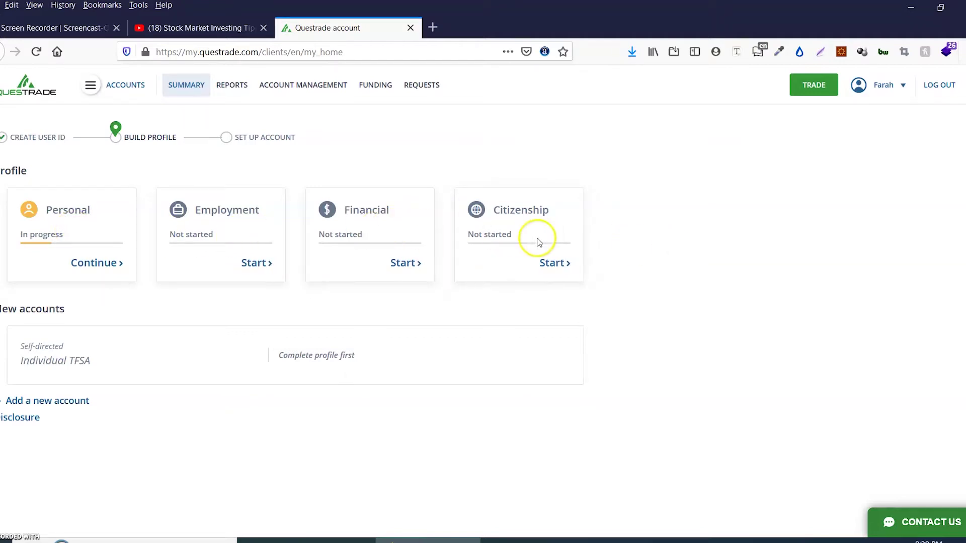
Step: Verify the phone number with a code sent by text message
left_click(67, 236)
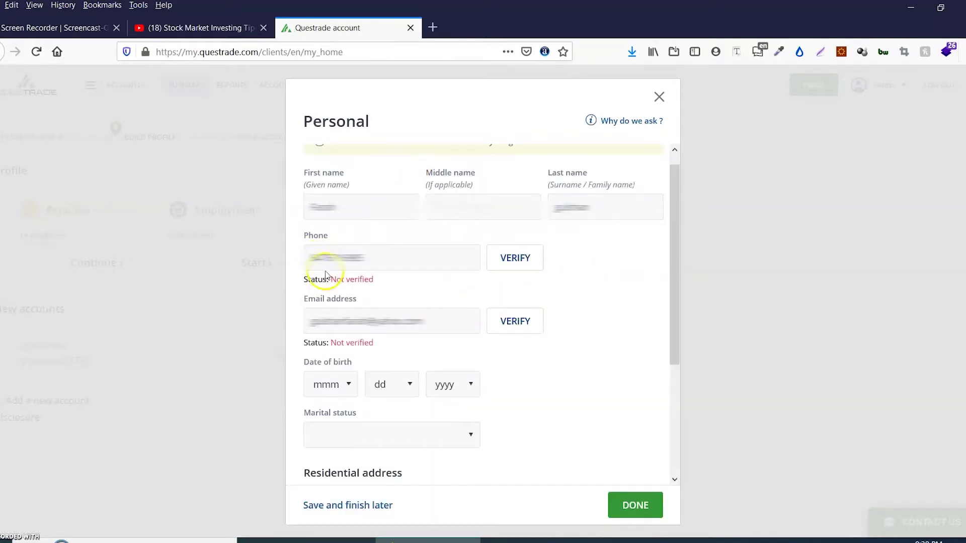
left_click(516, 263)
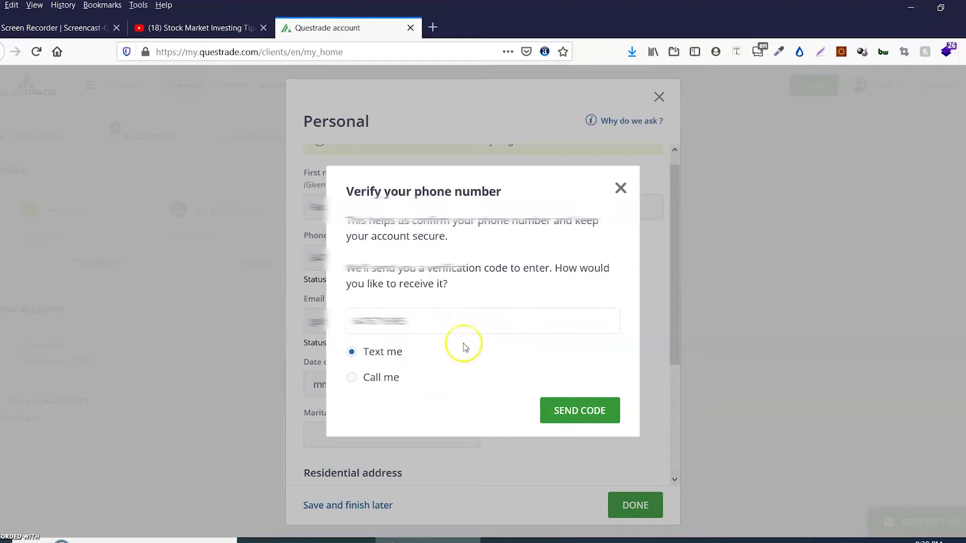
left_click(575, 413)
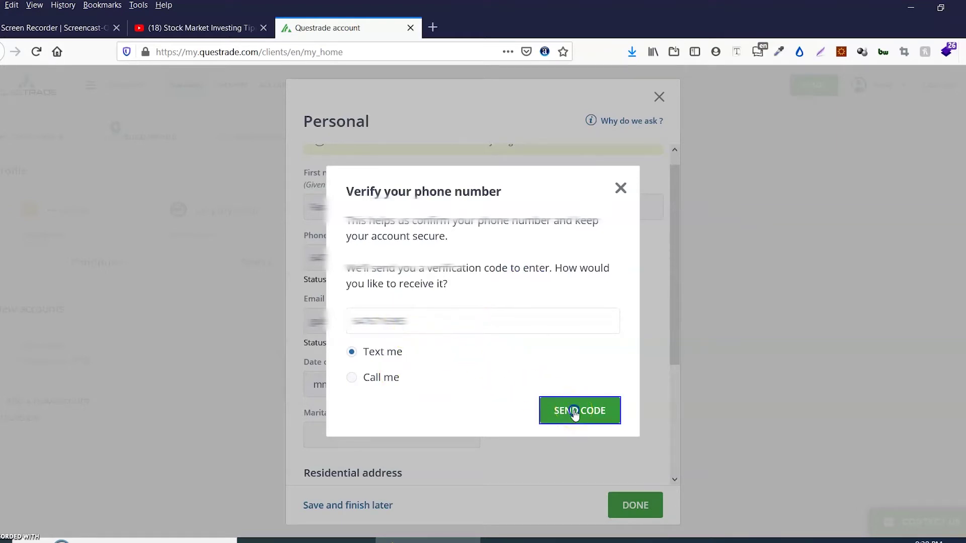
left_click(458, 320)
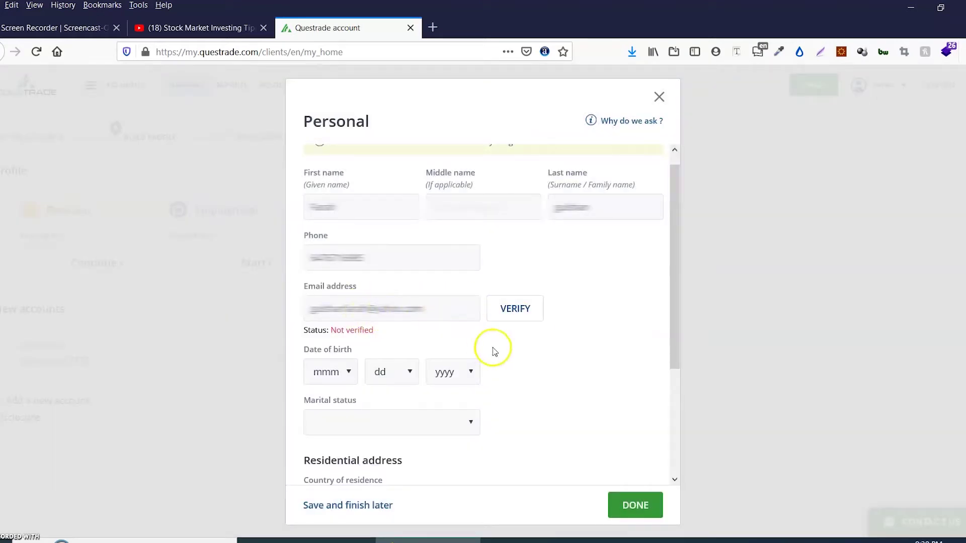
Step: Set marital status to Married with the spouse's details and save the Personal profile
scroll(521, 370, "down", 2)
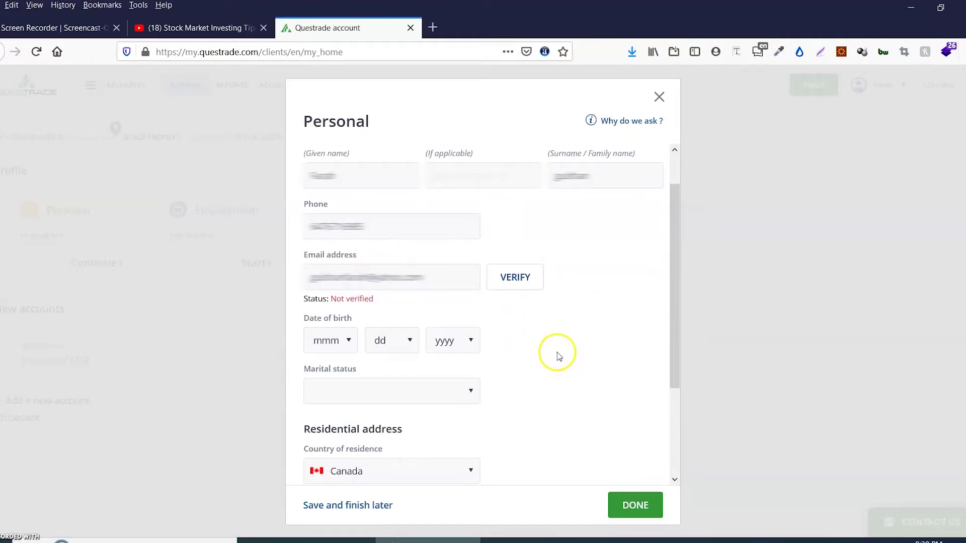
scroll(576, 366, "down", 1)
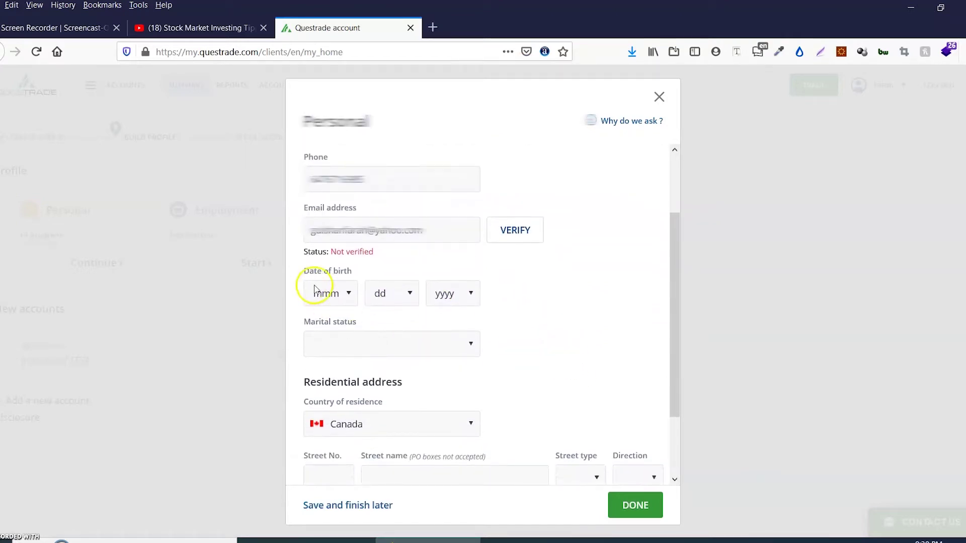
scroll(583, 359, "down", 1)
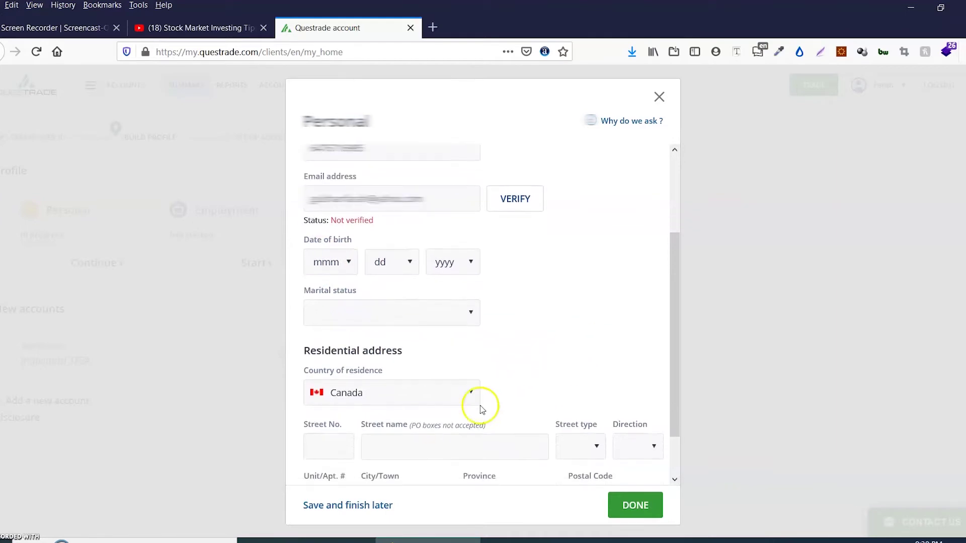
scroll(545, 359, "down", 2)
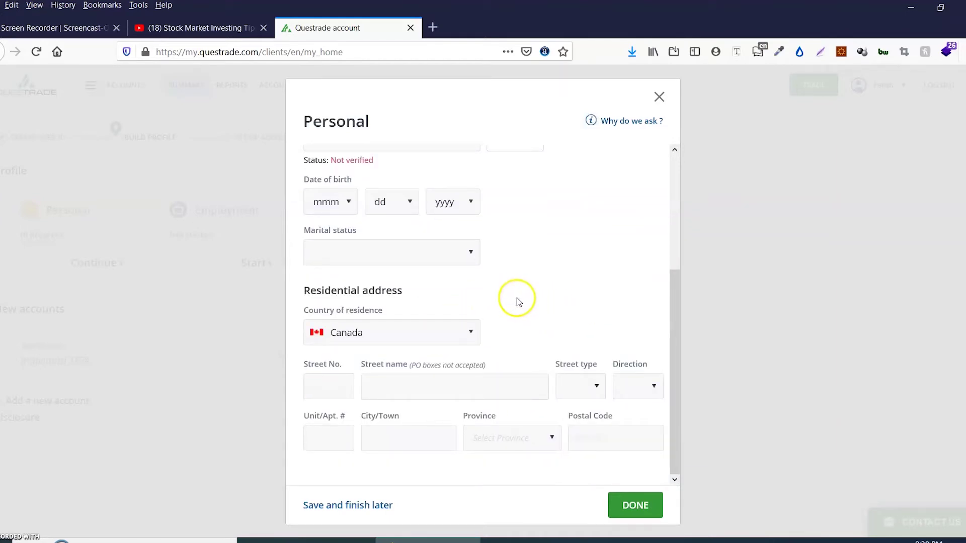
scroll(517, 297, "up", 1)
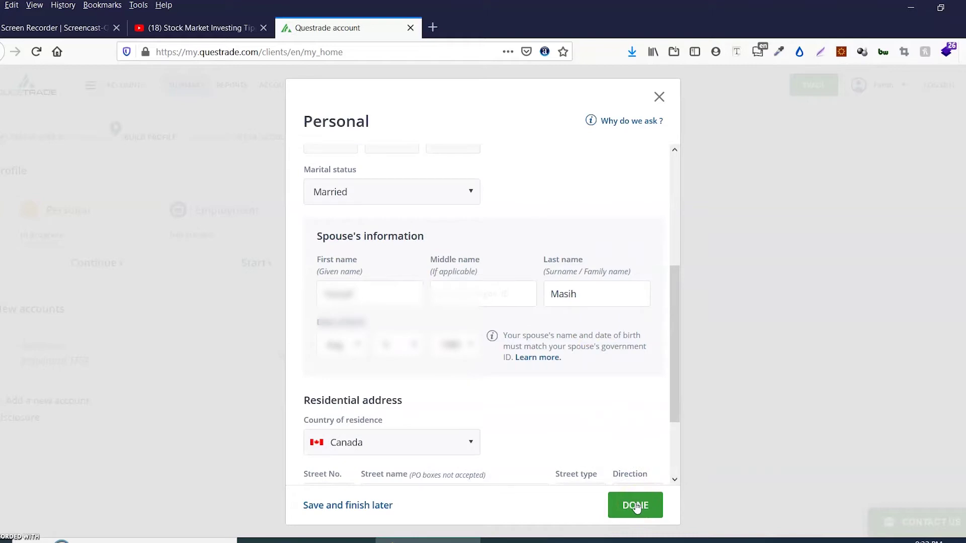
left_click(632, 501)
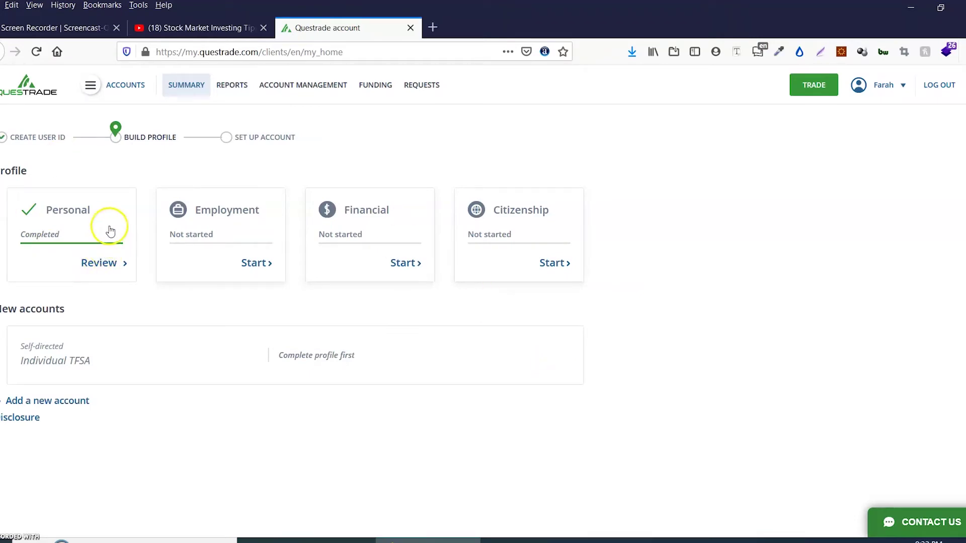
Step: Answer No to every Employment regulatory question, including the spouse's, and save the section
left_click(237, 230)
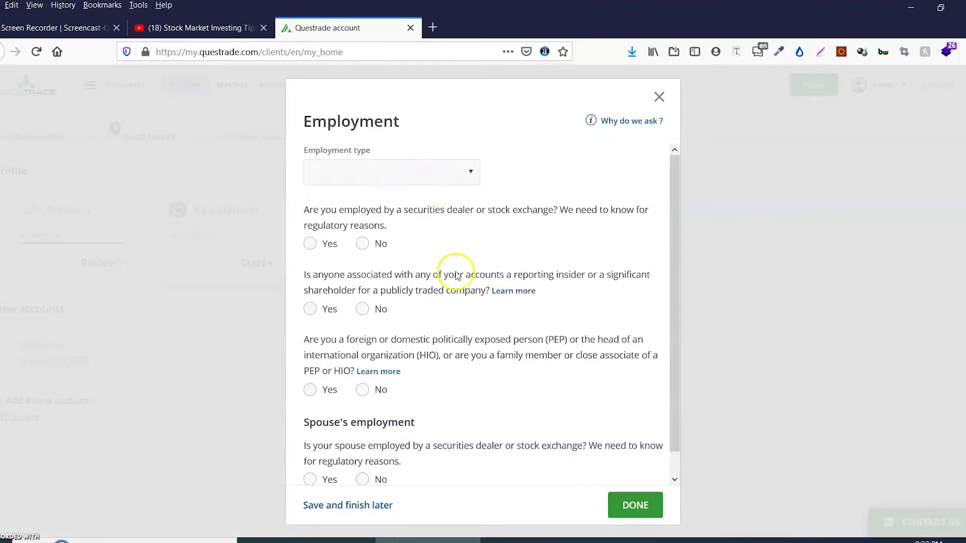
scroll(442, 272, "down", 1)
scroll(554, 377, "up", 1)
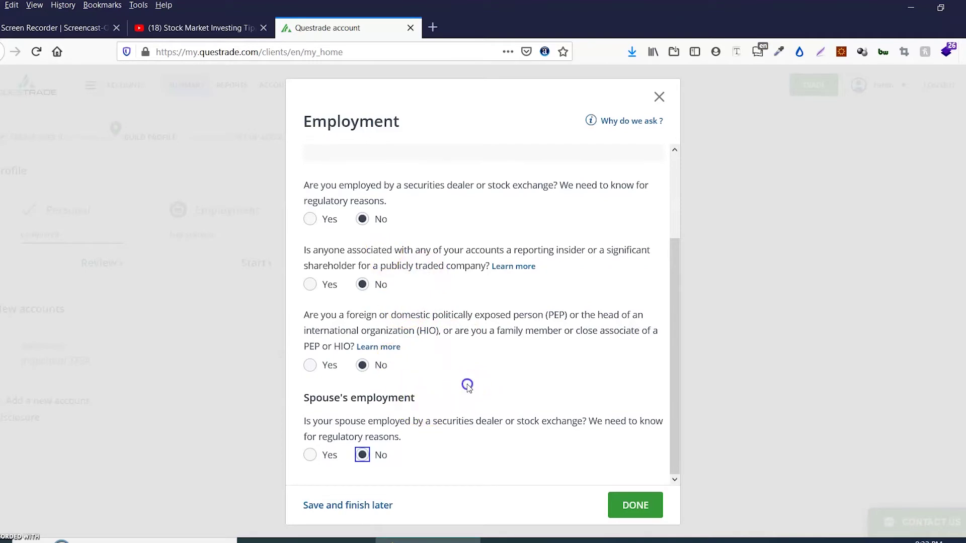
left_click(627, 506)
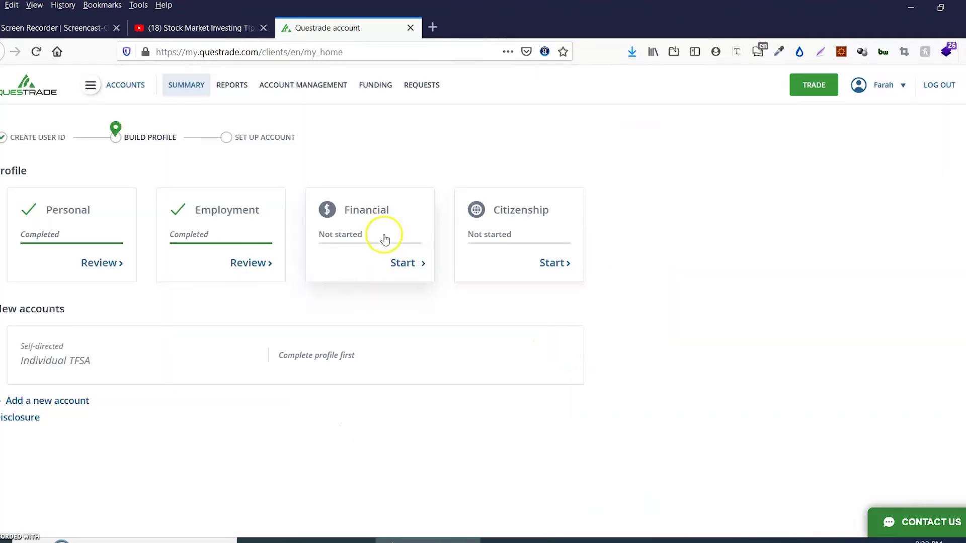
left_click(381, 226)
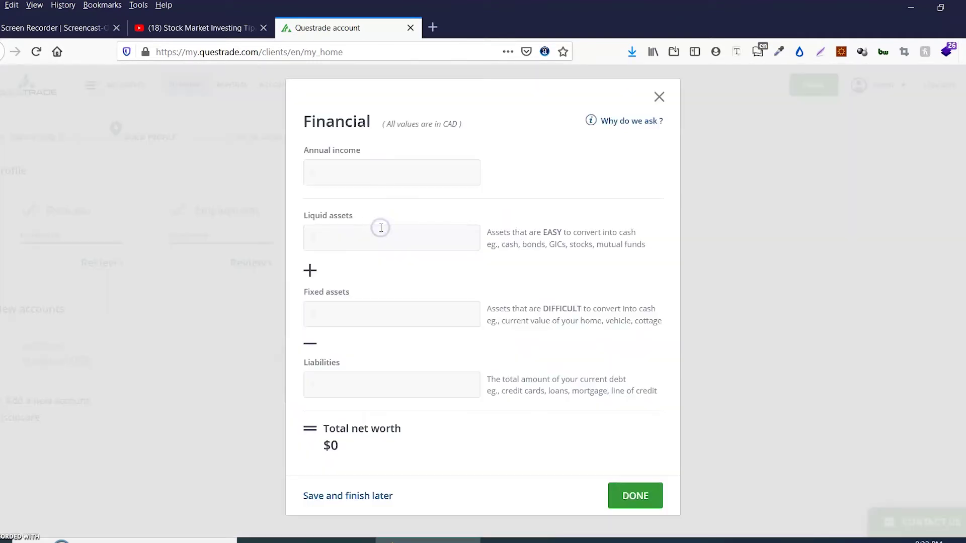
Step: Enter annual income, liquid assets, fixed assets and liabilities for the Financial section
left_click(345, 176)
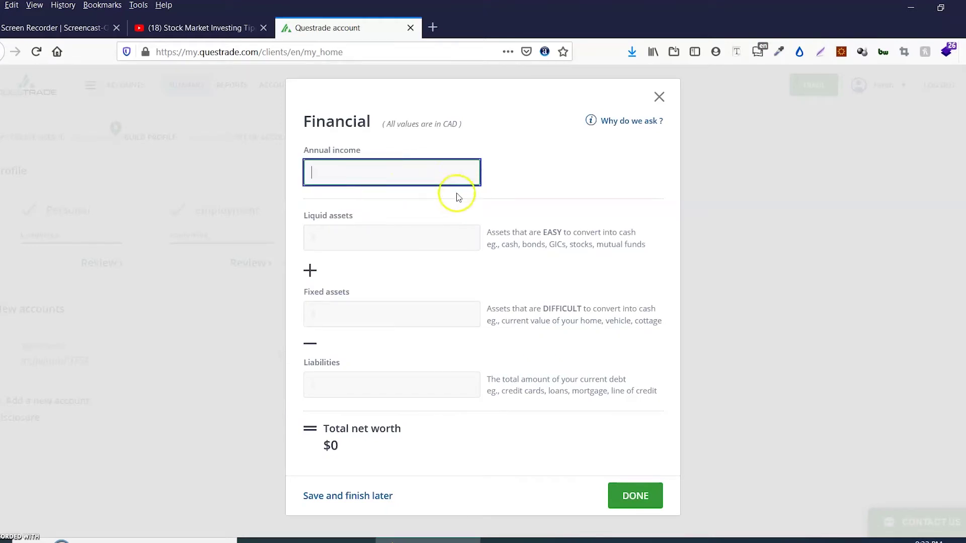
left_click(409, 231)
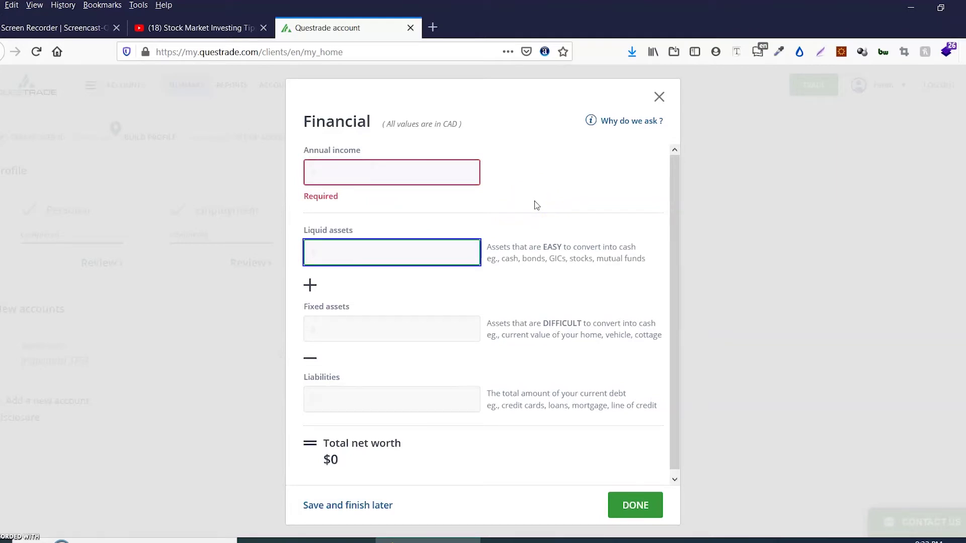
left_click(489, 222)
left_click(380, 331)
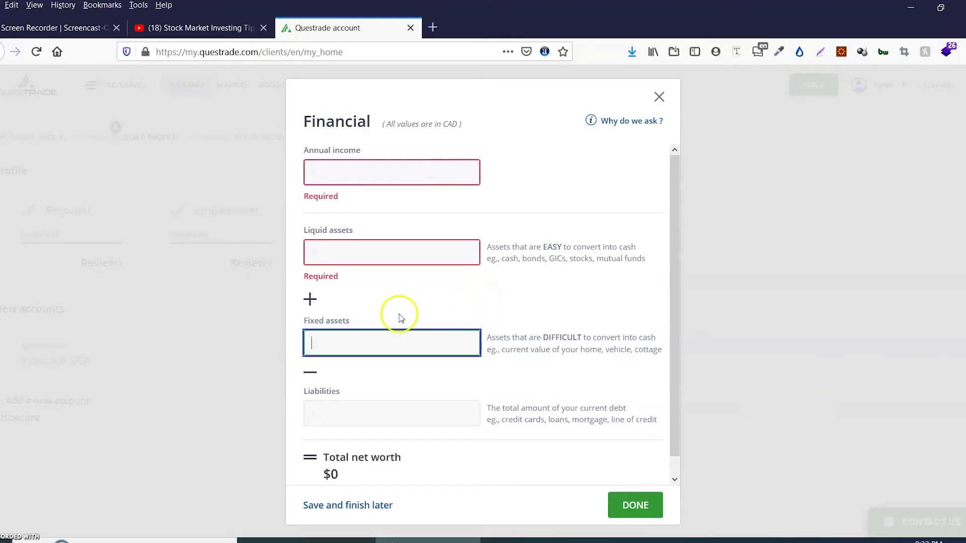
left_click(367, 410)
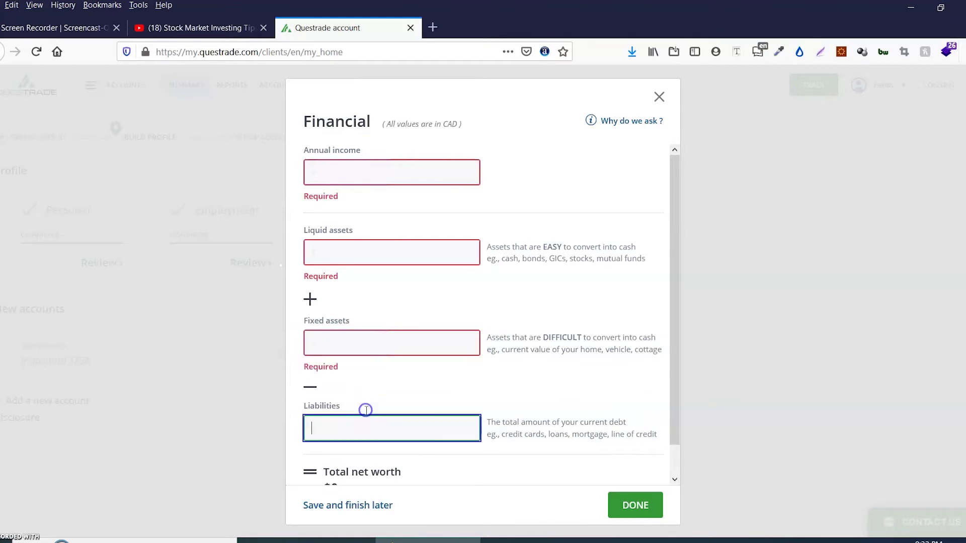
scroll(423, 377, "down", 1)
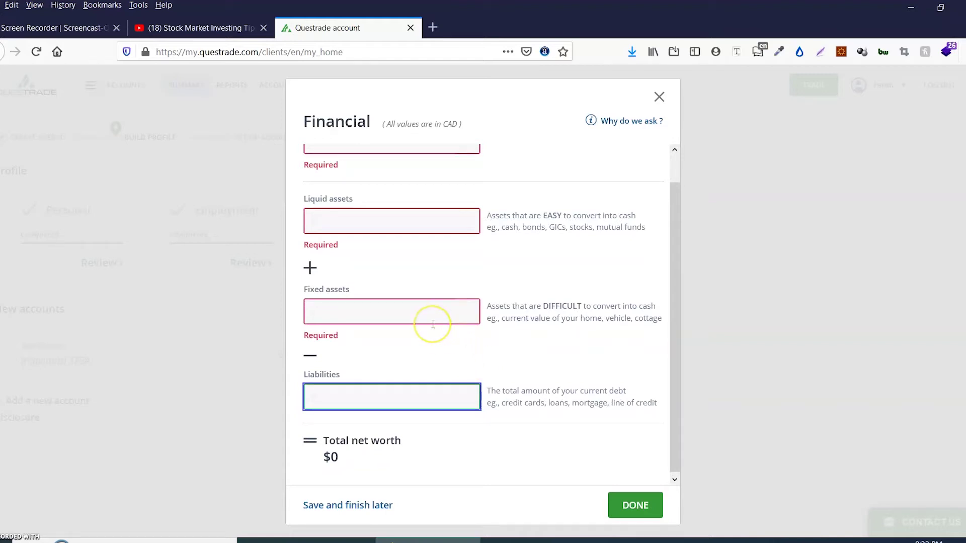
scroll(432, 324, "up", 1)
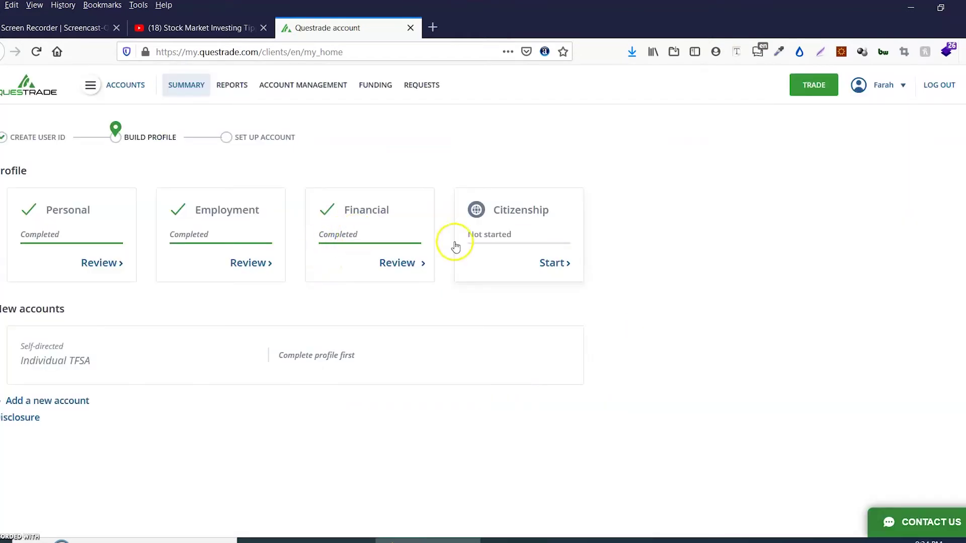
left_click(529, 229)
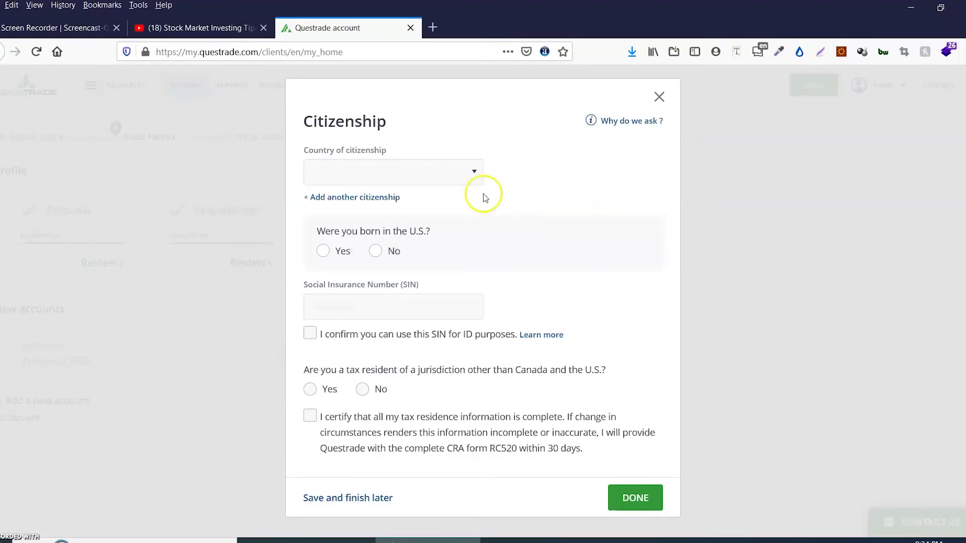
Step: Set citizenship to Canada and answer No to U.S. birth and U.S. person
left_click(425, 173)
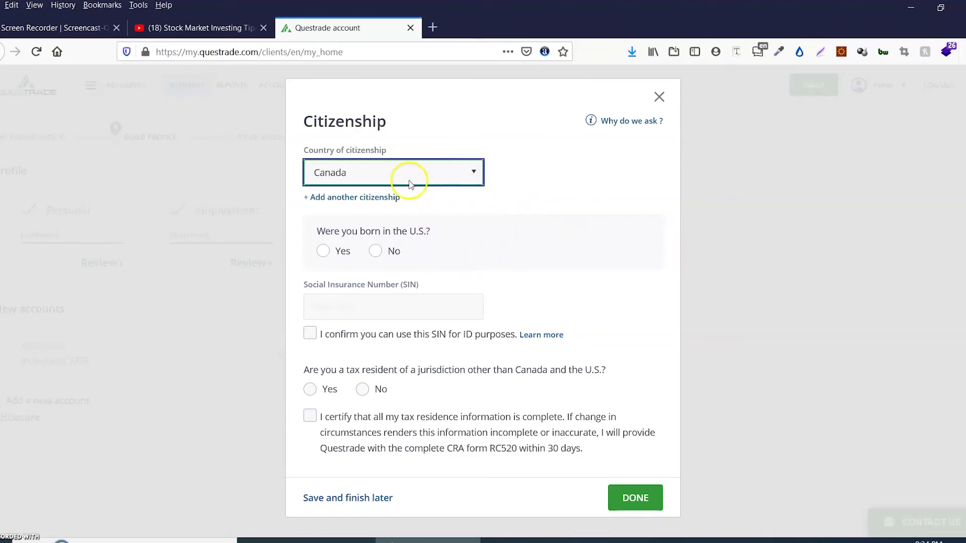
left_click(510, 192)
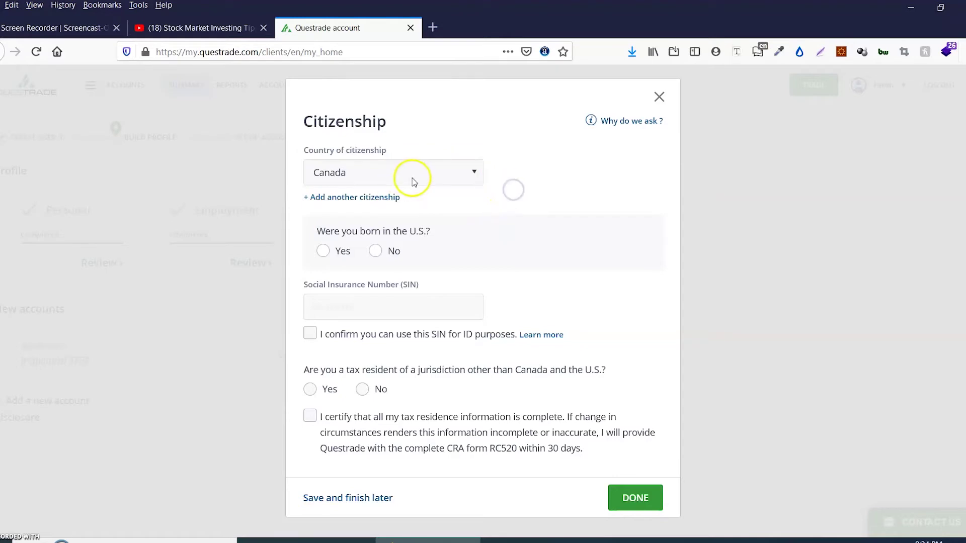
left_click(519, 202)
left_click(378, 251)
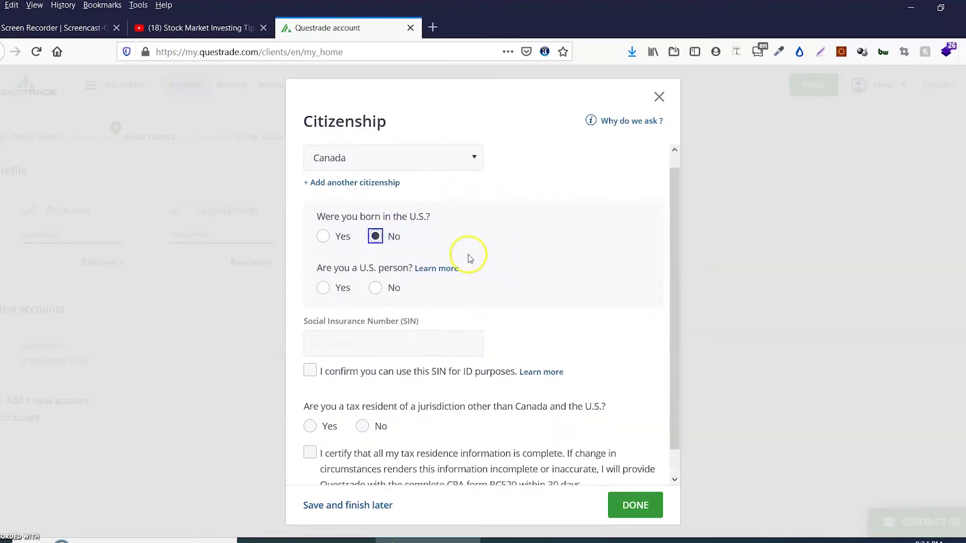
left_click(377, 288)
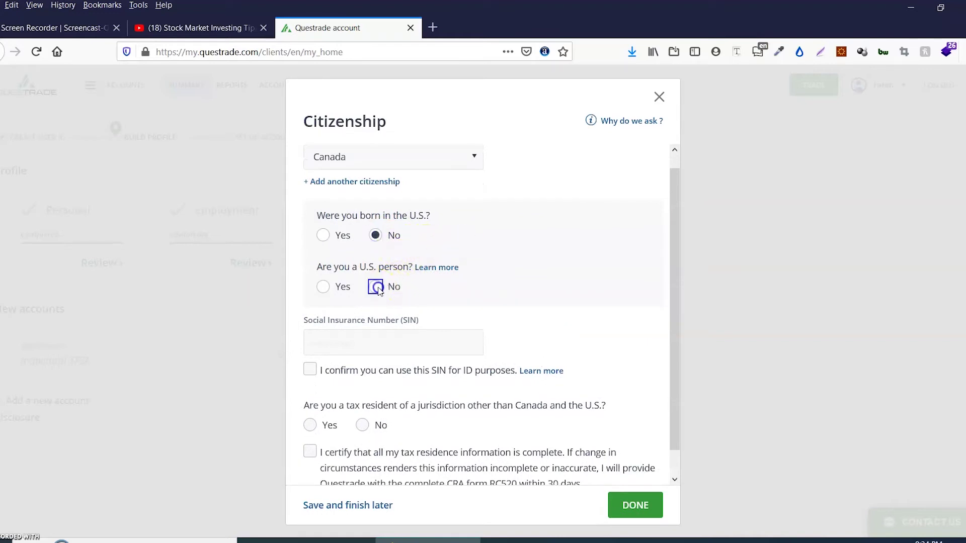
Step: Enter the SIN, answer No to other tax residency, certify, and save Citizenship
scroll(514, 294, "down", 1)
left_click(437, 313)
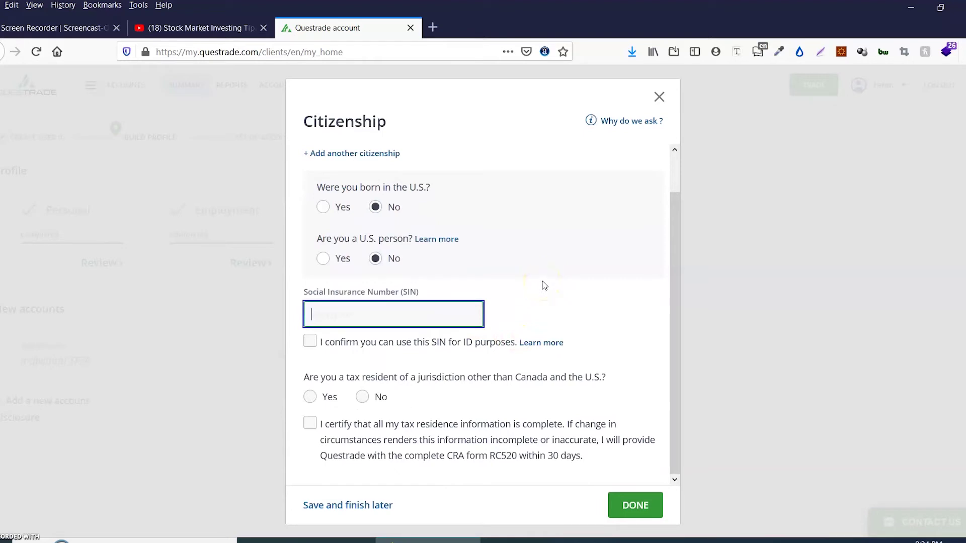
left_click(439, 309)
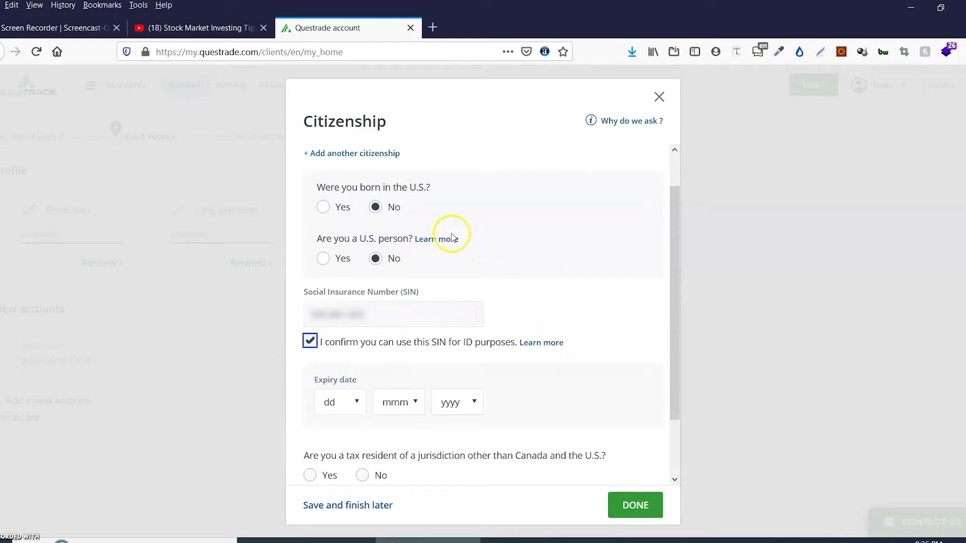
scroll(573, 328, "down", 1)
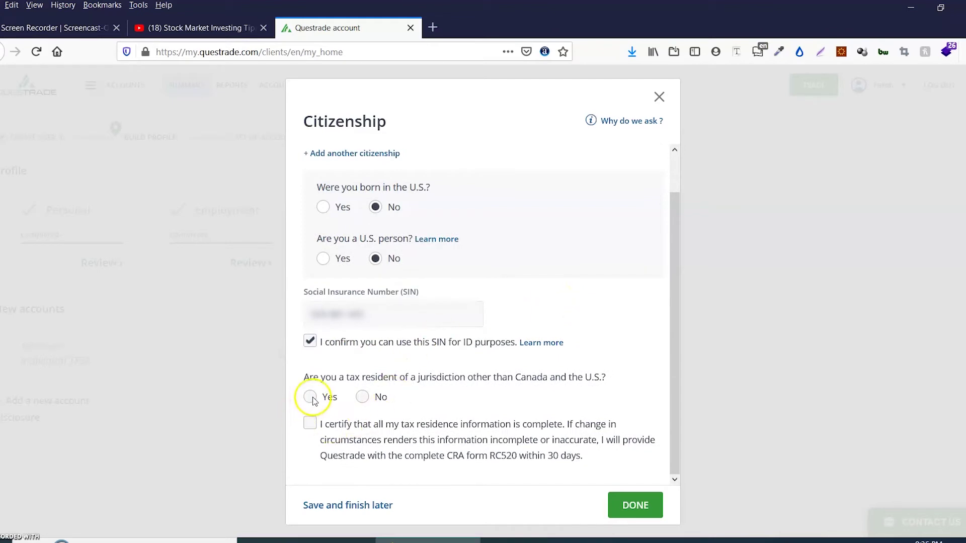
left_click(362, 397)
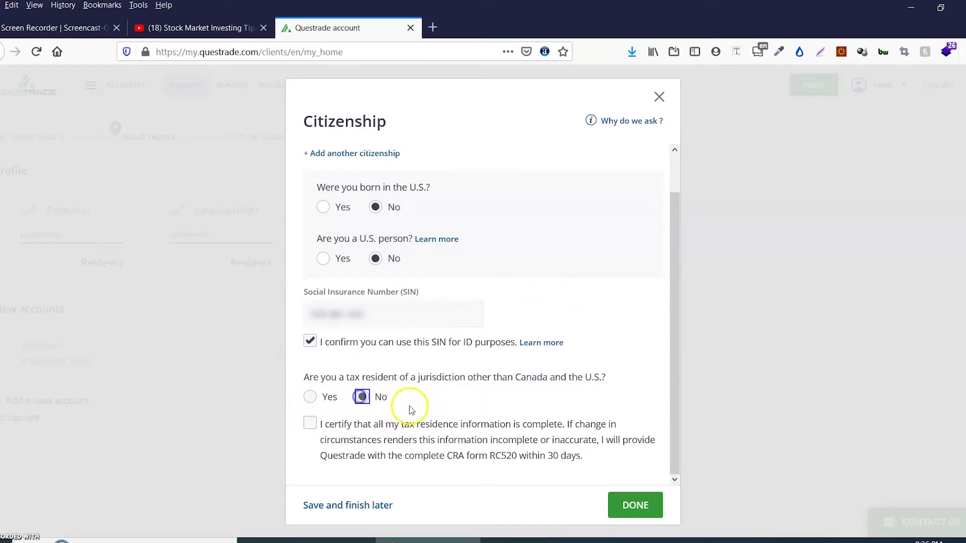
left_click(310, 424)
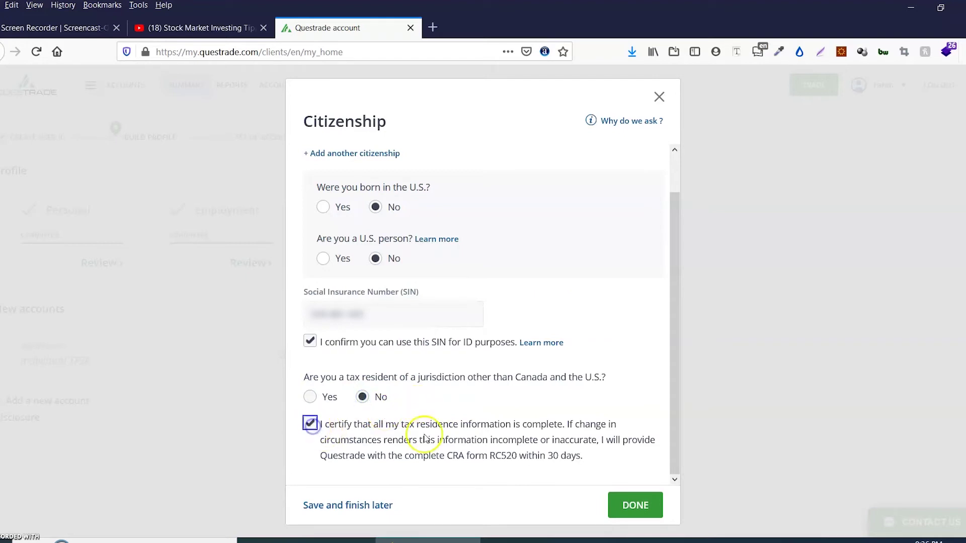
left_click(633, 503)
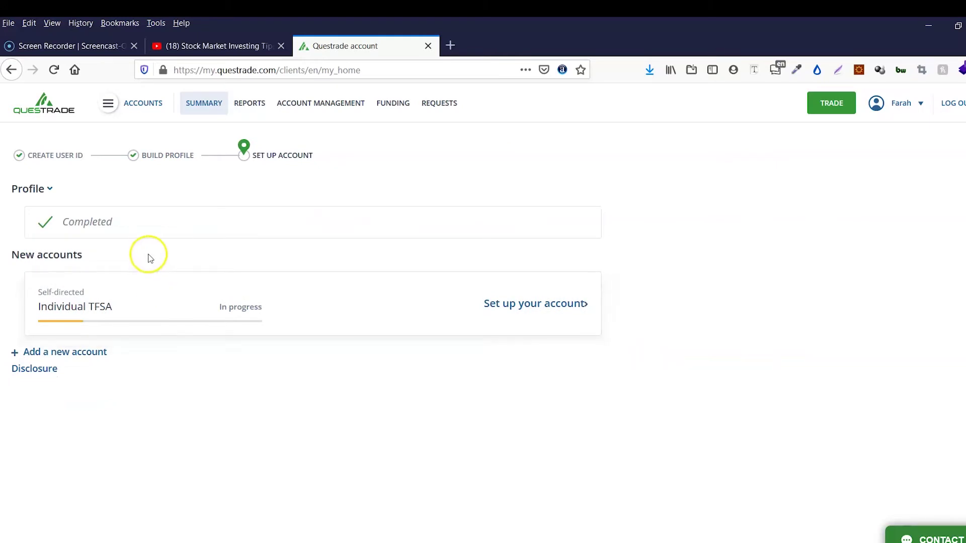
Step: Choose Yes to options trading and tick Investing, Personal use and Retirement purposes
left_click(518, 308)
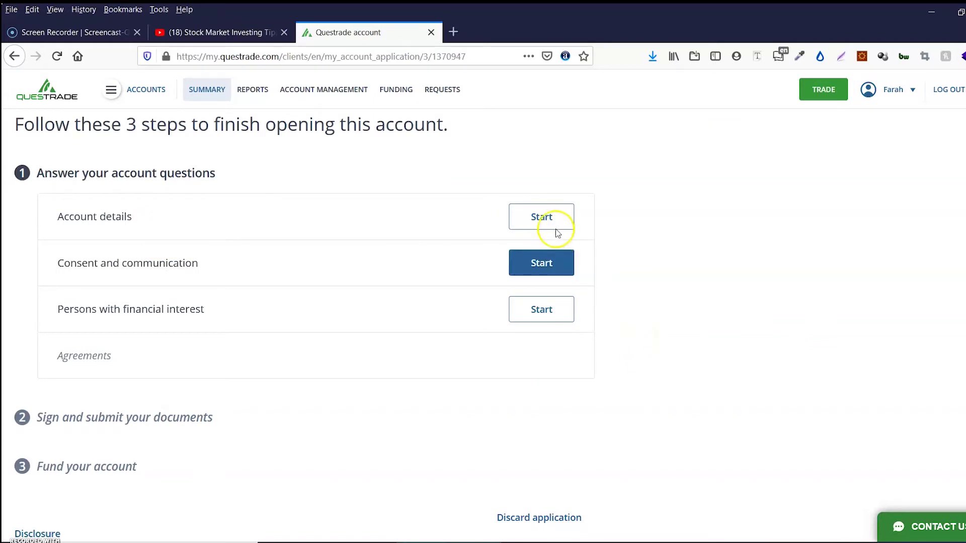
left_click(539, 226)
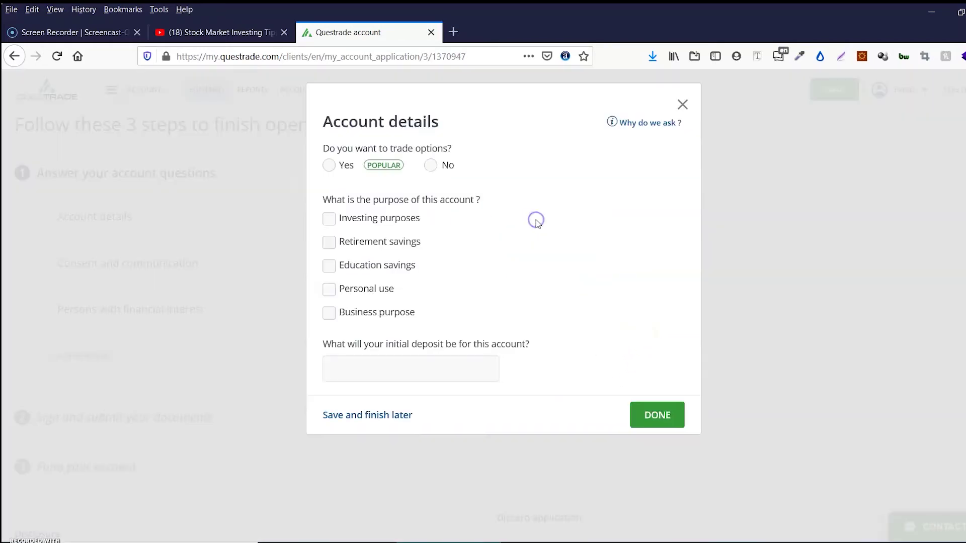
left_click(329, 166)
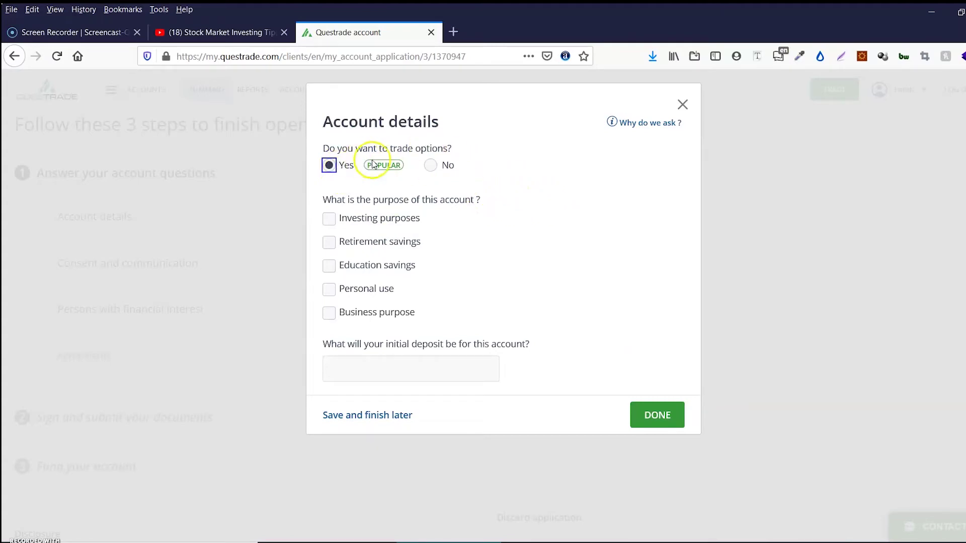
left_click(329, 218)
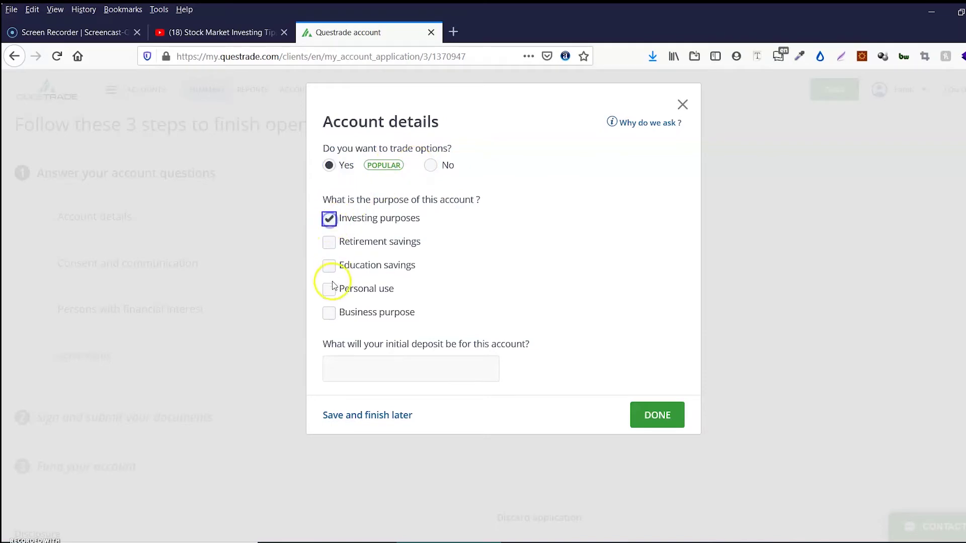
left_click(329, 290)
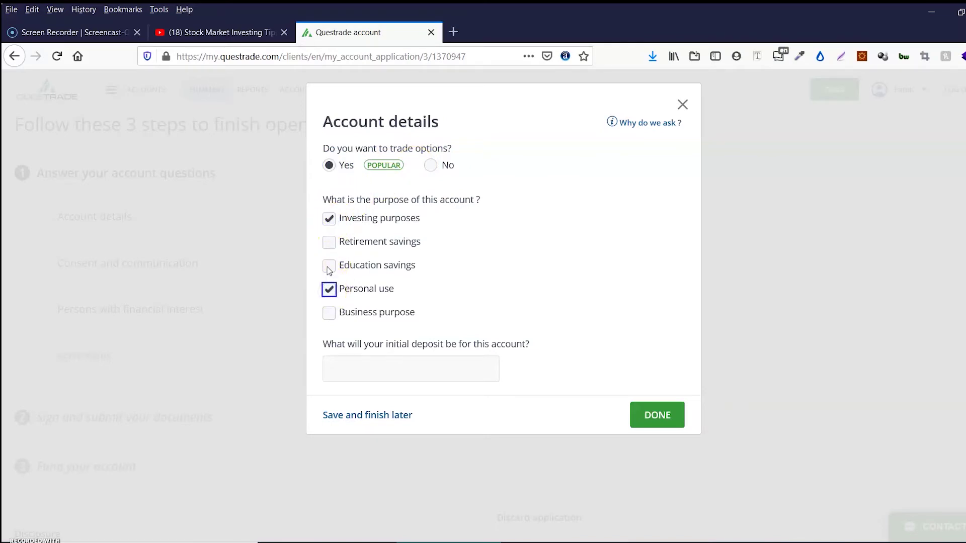
left_click(327, 243)
Step: Enter a 1000 initial deposit and save the account details
left_click(515, 351)
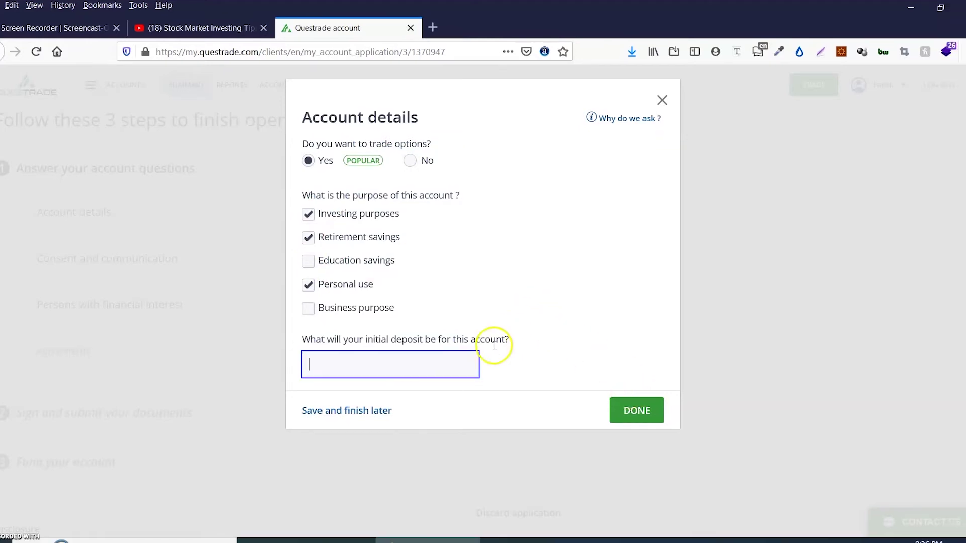
left_click_drag(394, 340, 325, 340)
left_click(531, 337)
left_click(362, 365)
type("1000")
left_click(636, 410)
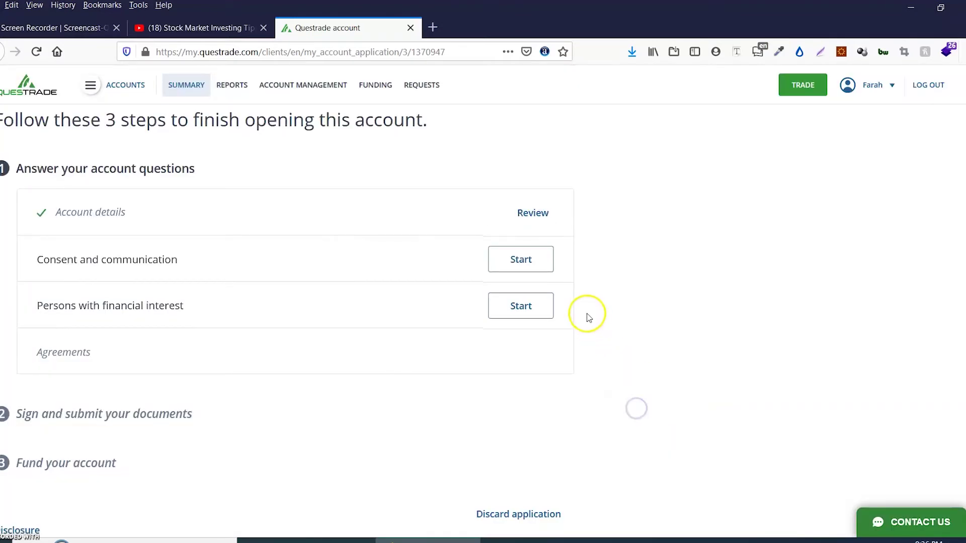
Step: Review and submit the Consent and communication step
left_click(521, 262)
scroll(503, 277, "down", 7)
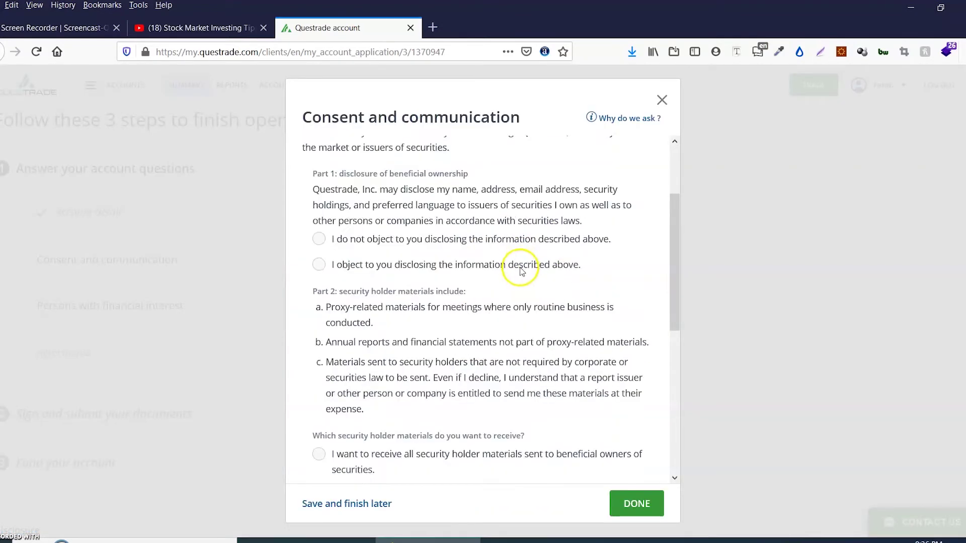
scroll(485, 339, "up", 8)
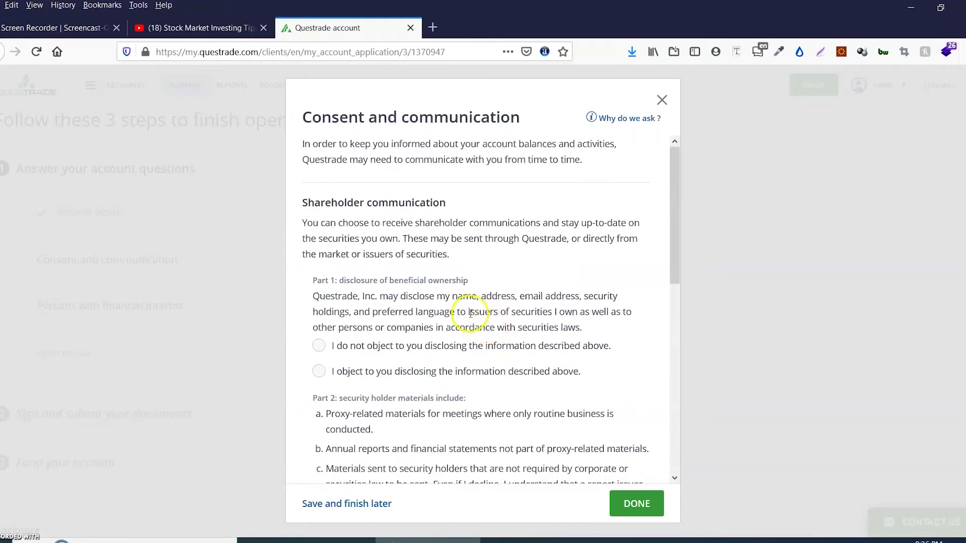
scroll(470, 314, "down", 3)
scroll(453, 347, "up", 3)
left_click(101, 306)
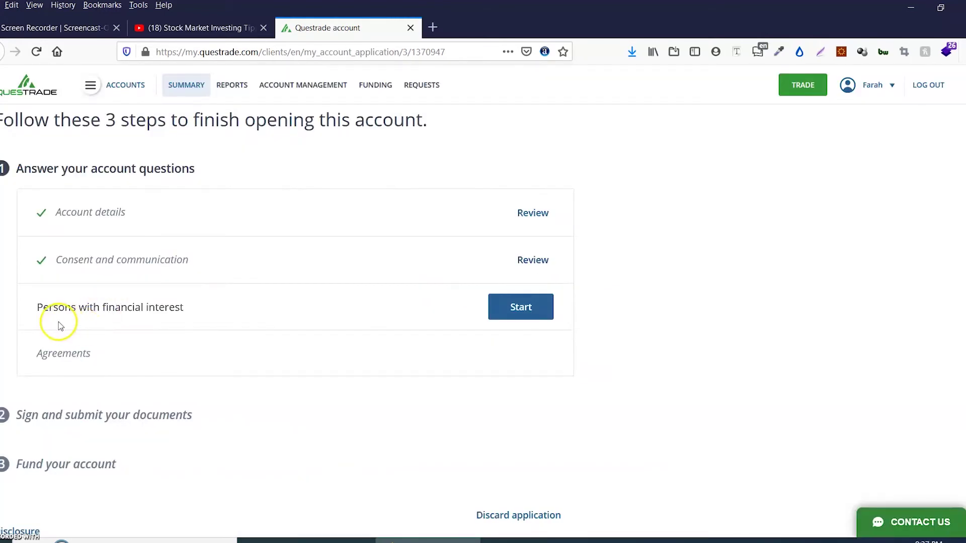
Step: Answer No to persons with financial interest, confirm adding them later, and save
left_click(517, 308)
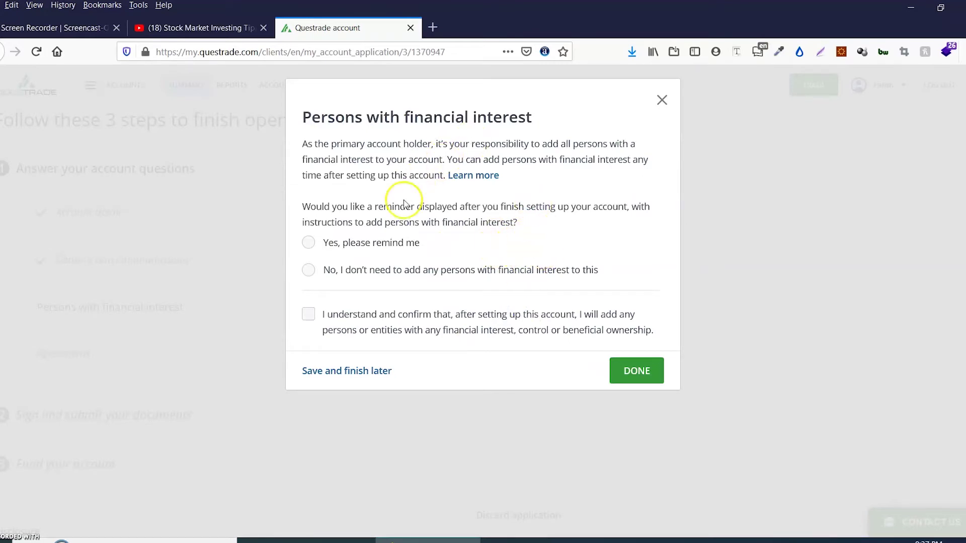
left_click(309, 270)
left_click(308, 314)
left_click(635, 372)
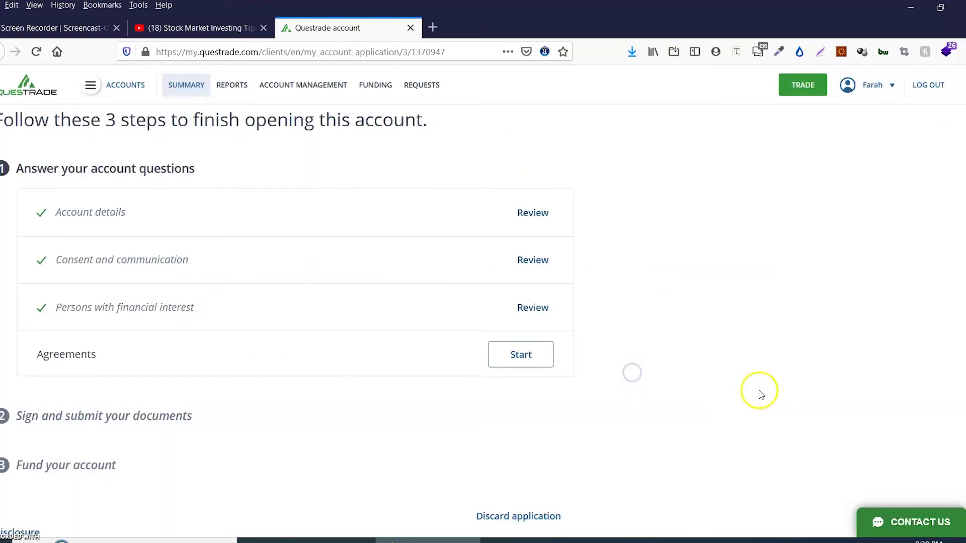
Step: Accept the TFSA account agreements on the Agreements page and submit them with DONE
left_click(519, 361)
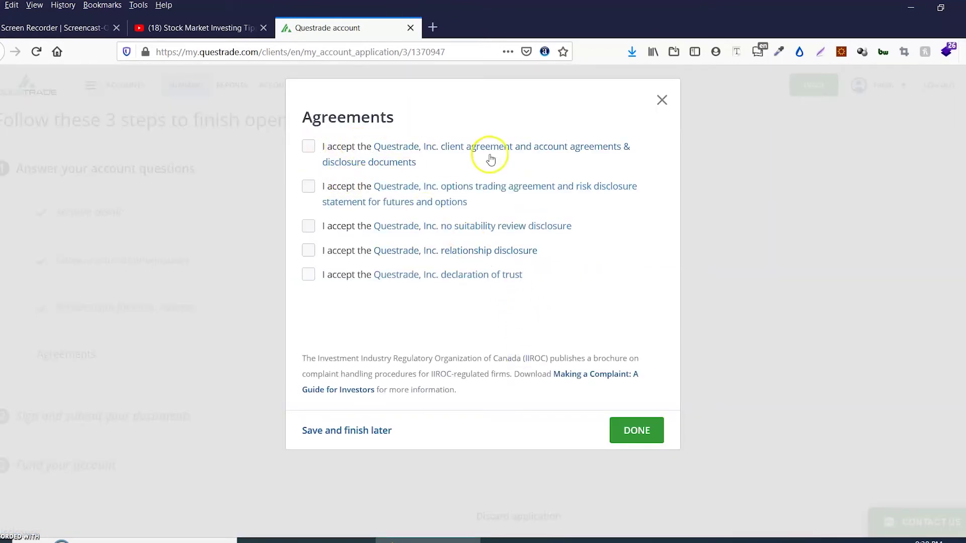
left_click(308, 146)
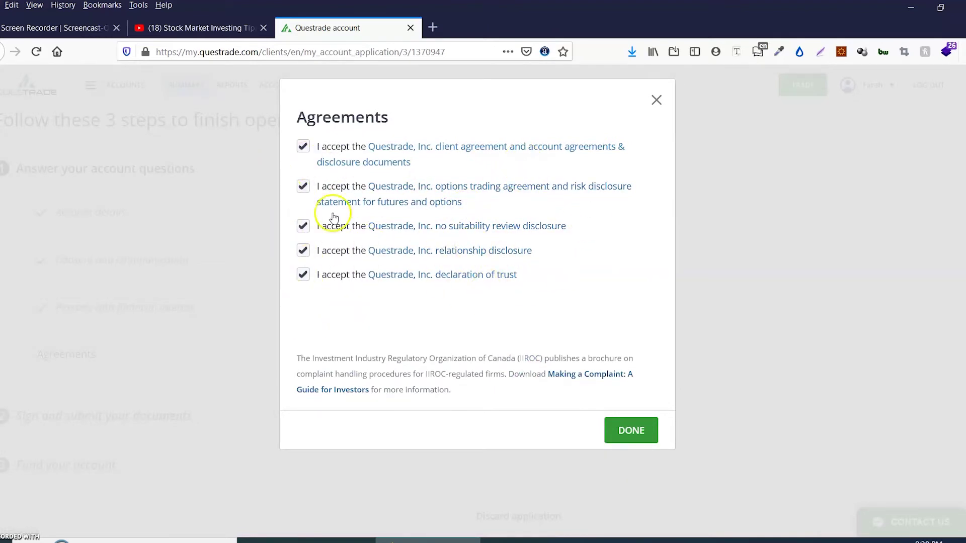
left_click(636, 440)
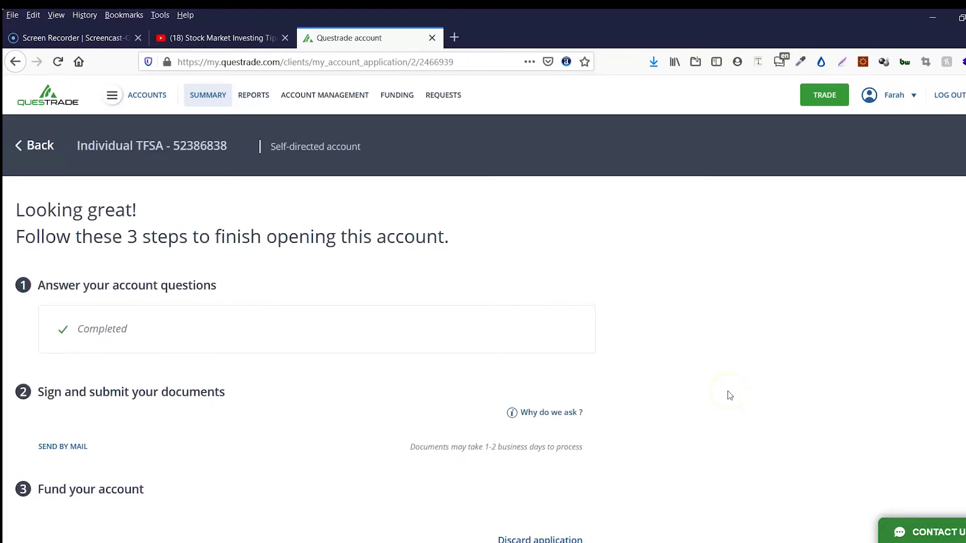
scroll(727, 394, "down", 3)
scroll(668, 315, "up", 4)
scroll(174, 341, "down", 1)
scroll(174, 341, "down", 3)
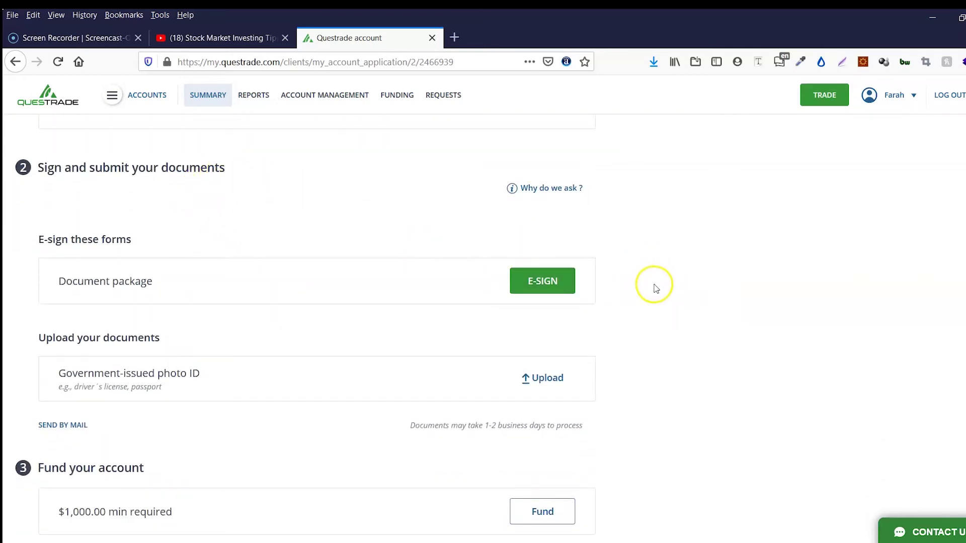
scroll(657, 286, "down", 1)
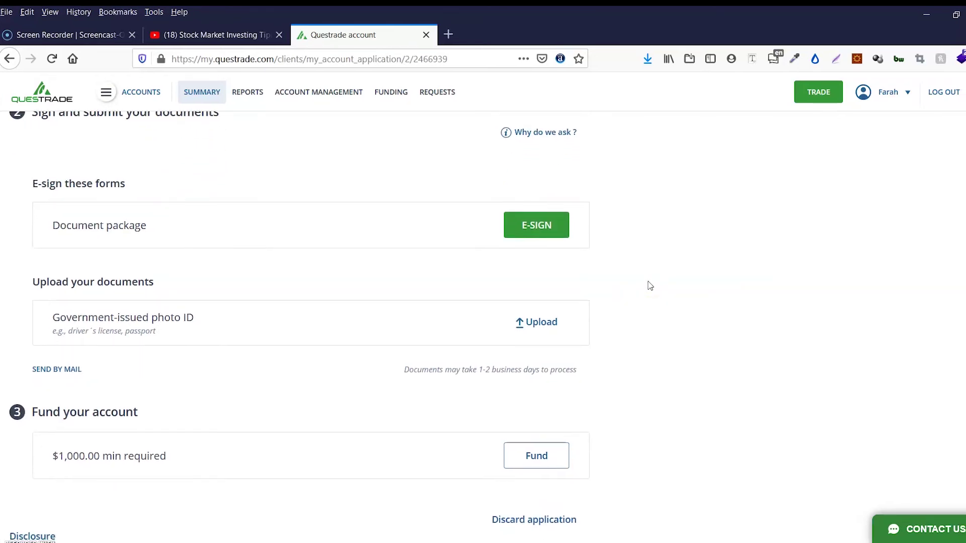